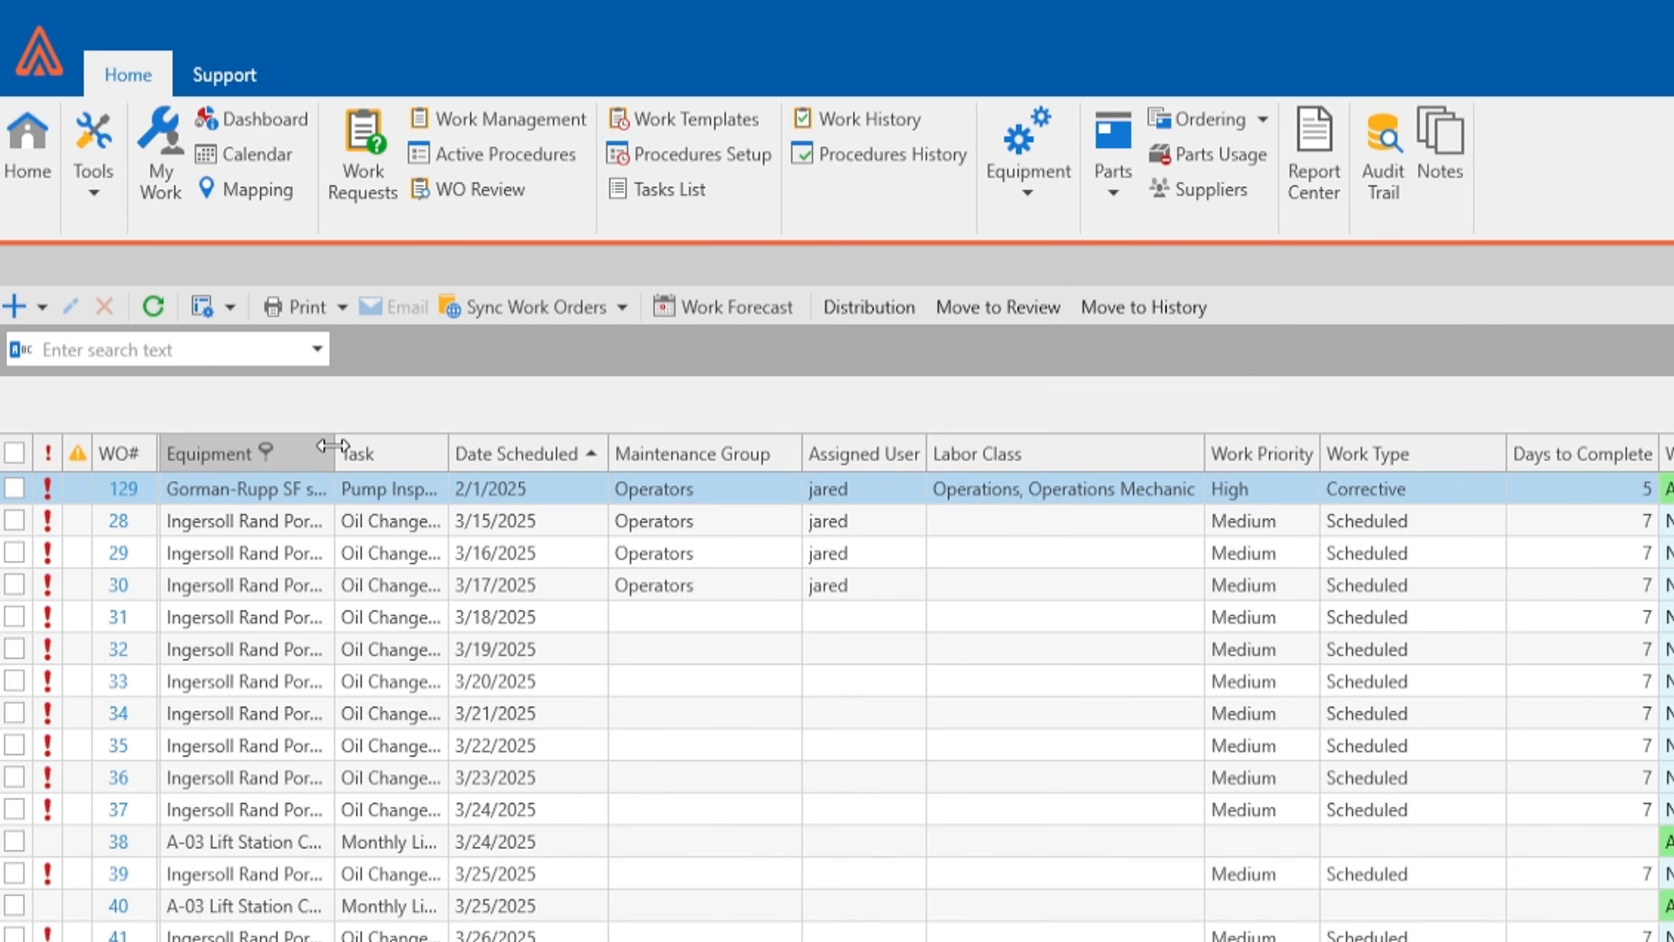
- Widen the Equipment column by hand and with Best Fit, narrowing it again each time
left_click_drag(339, 446, 594, 454)
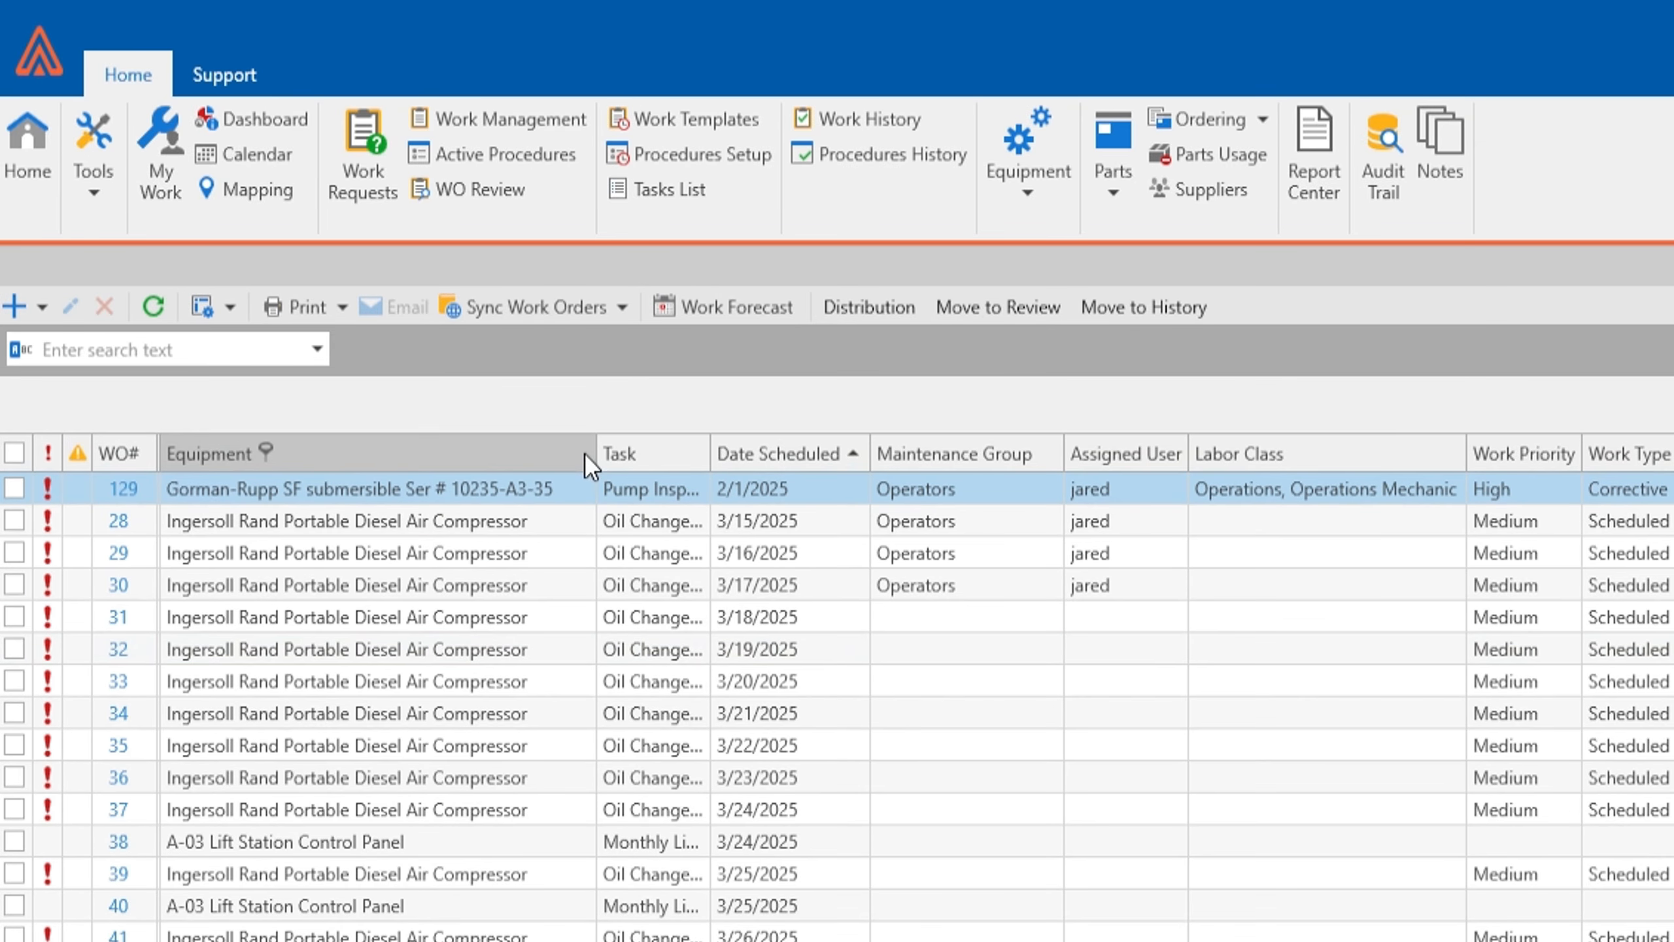
left_click_drag(591, 446, 329, 452)
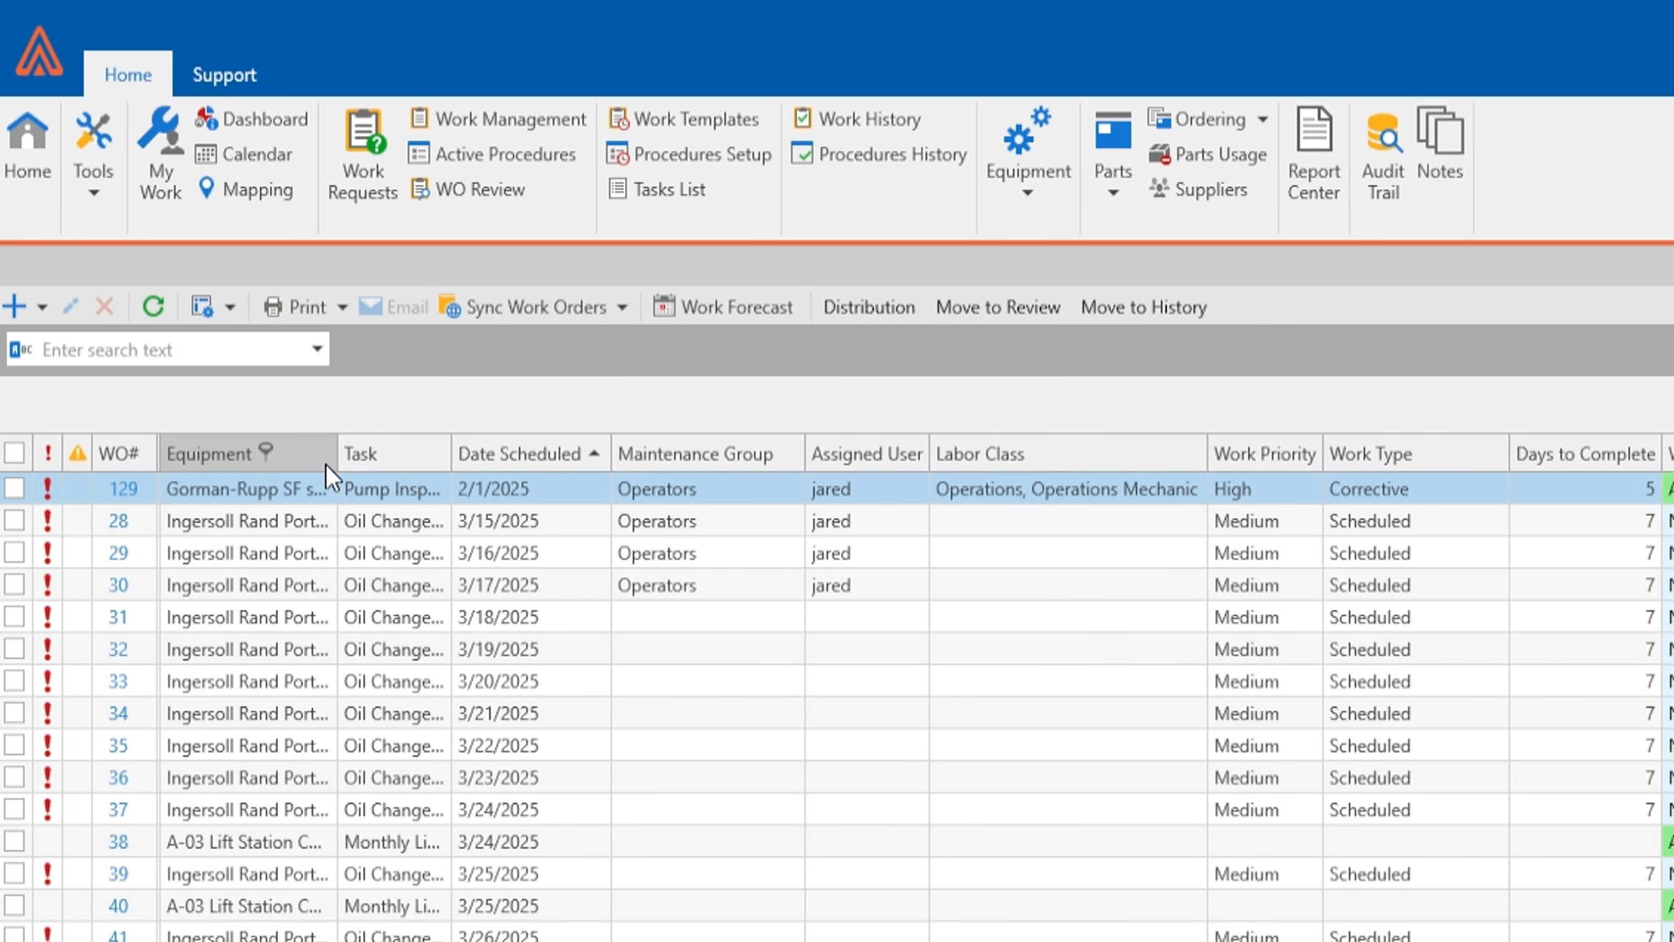
right_click(312, 460)
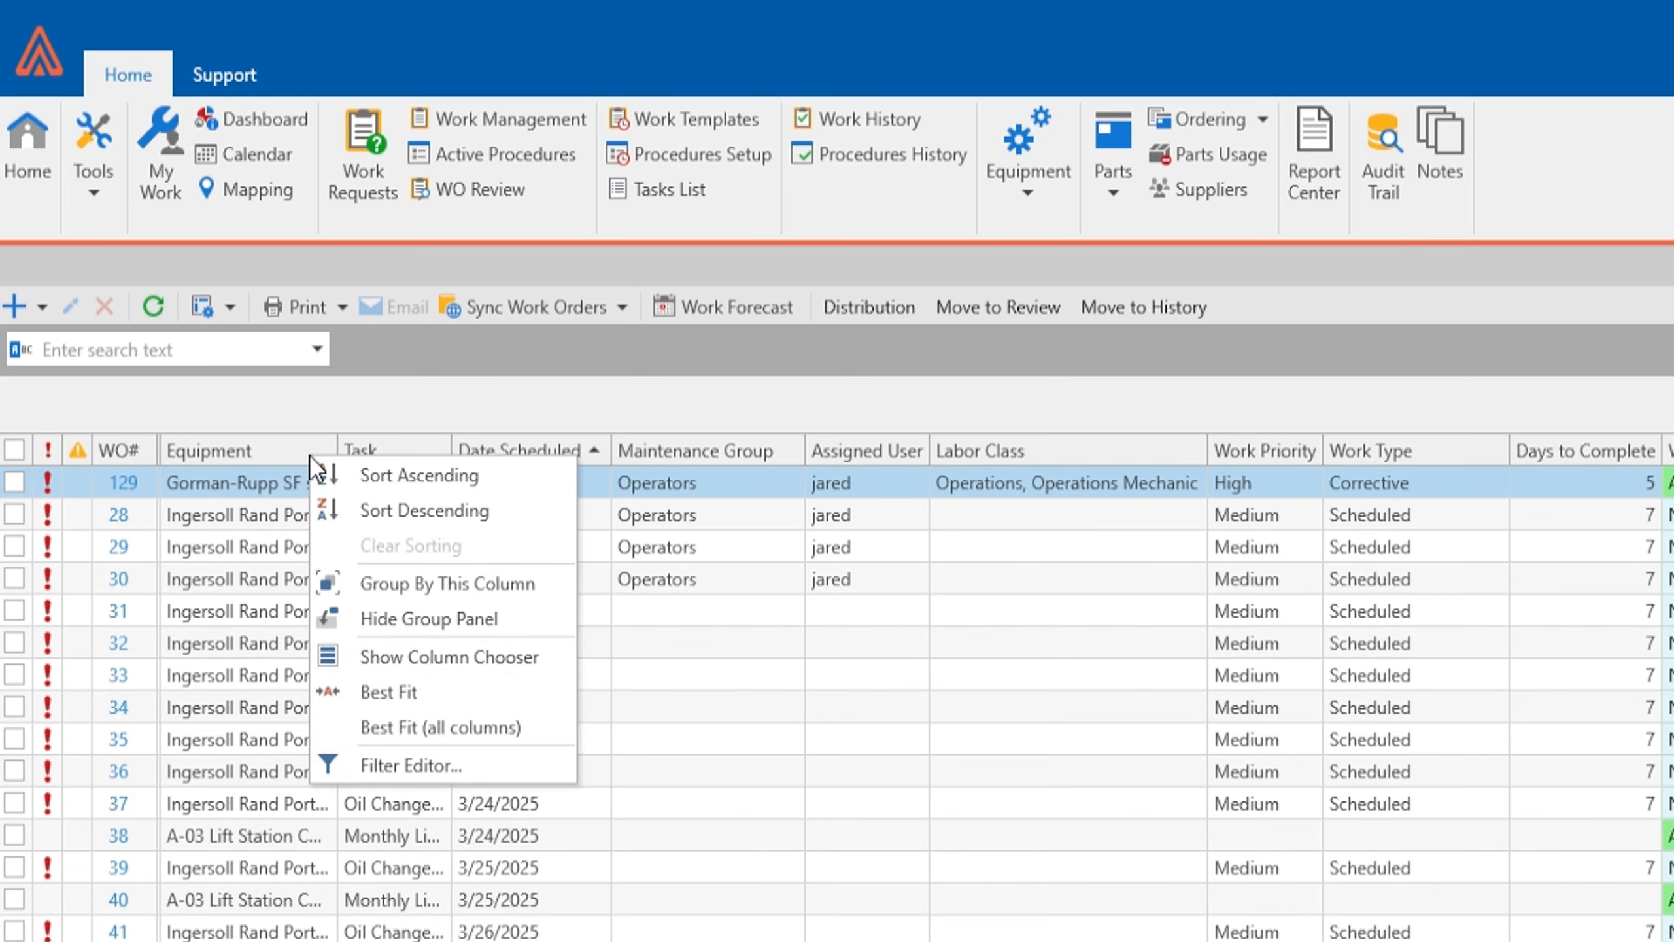
left_click(472, 699)
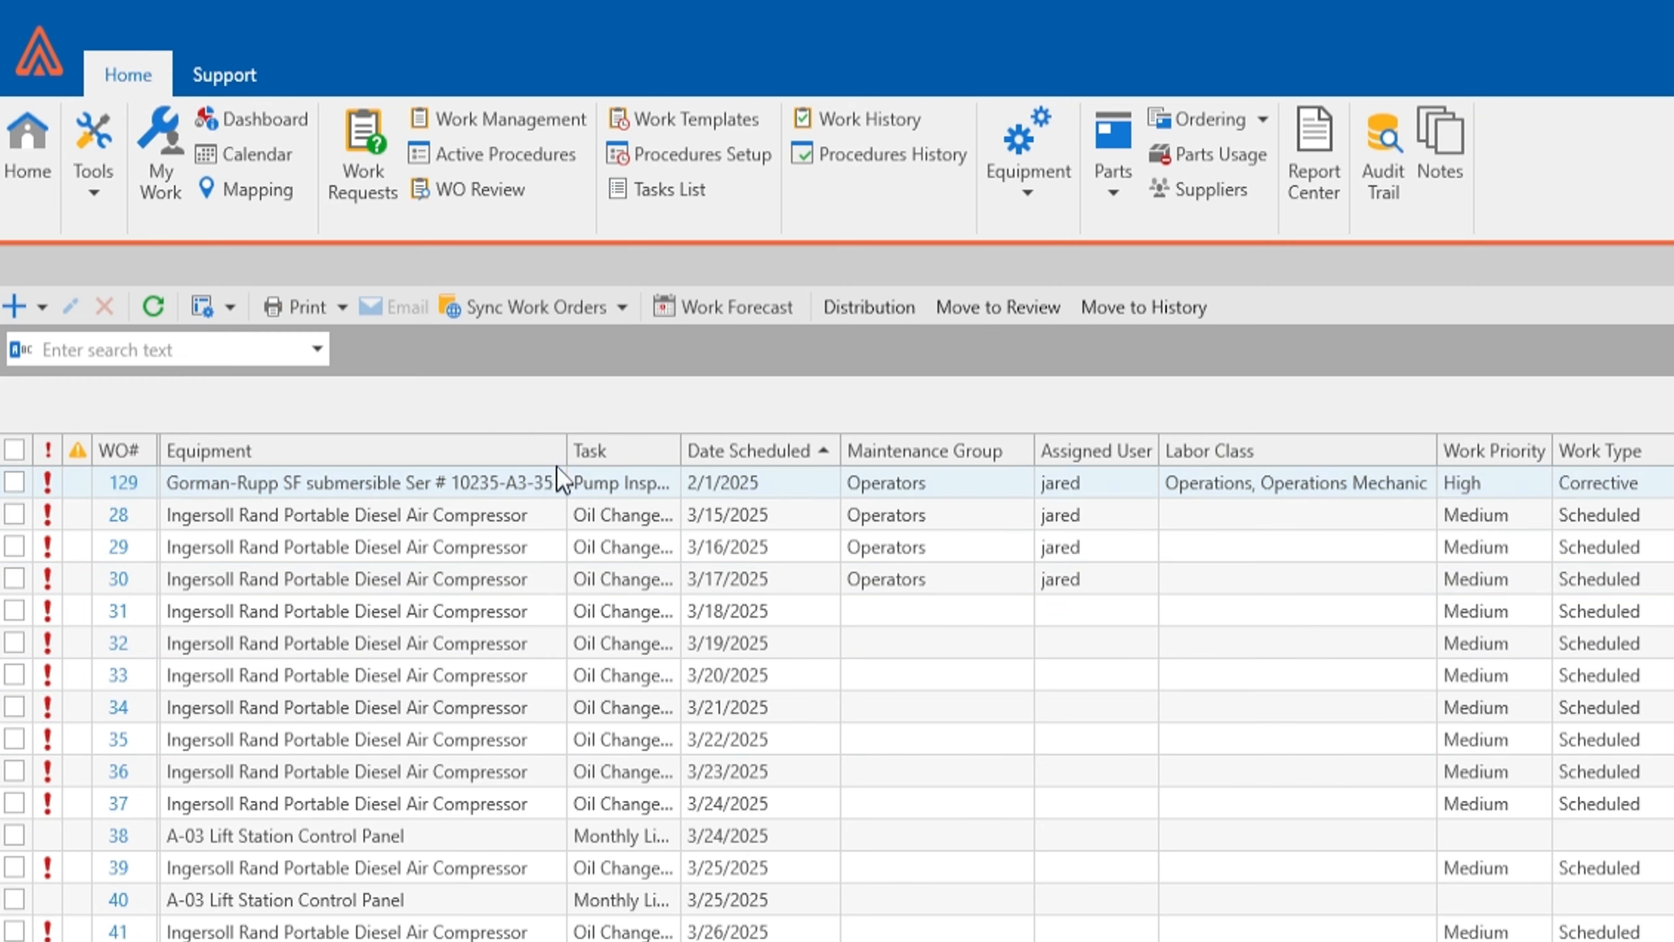
left_click_drag(566, 453, 336, 471)
- Apply Best Fit to all columns of the work order grid
right_click(308, 451)
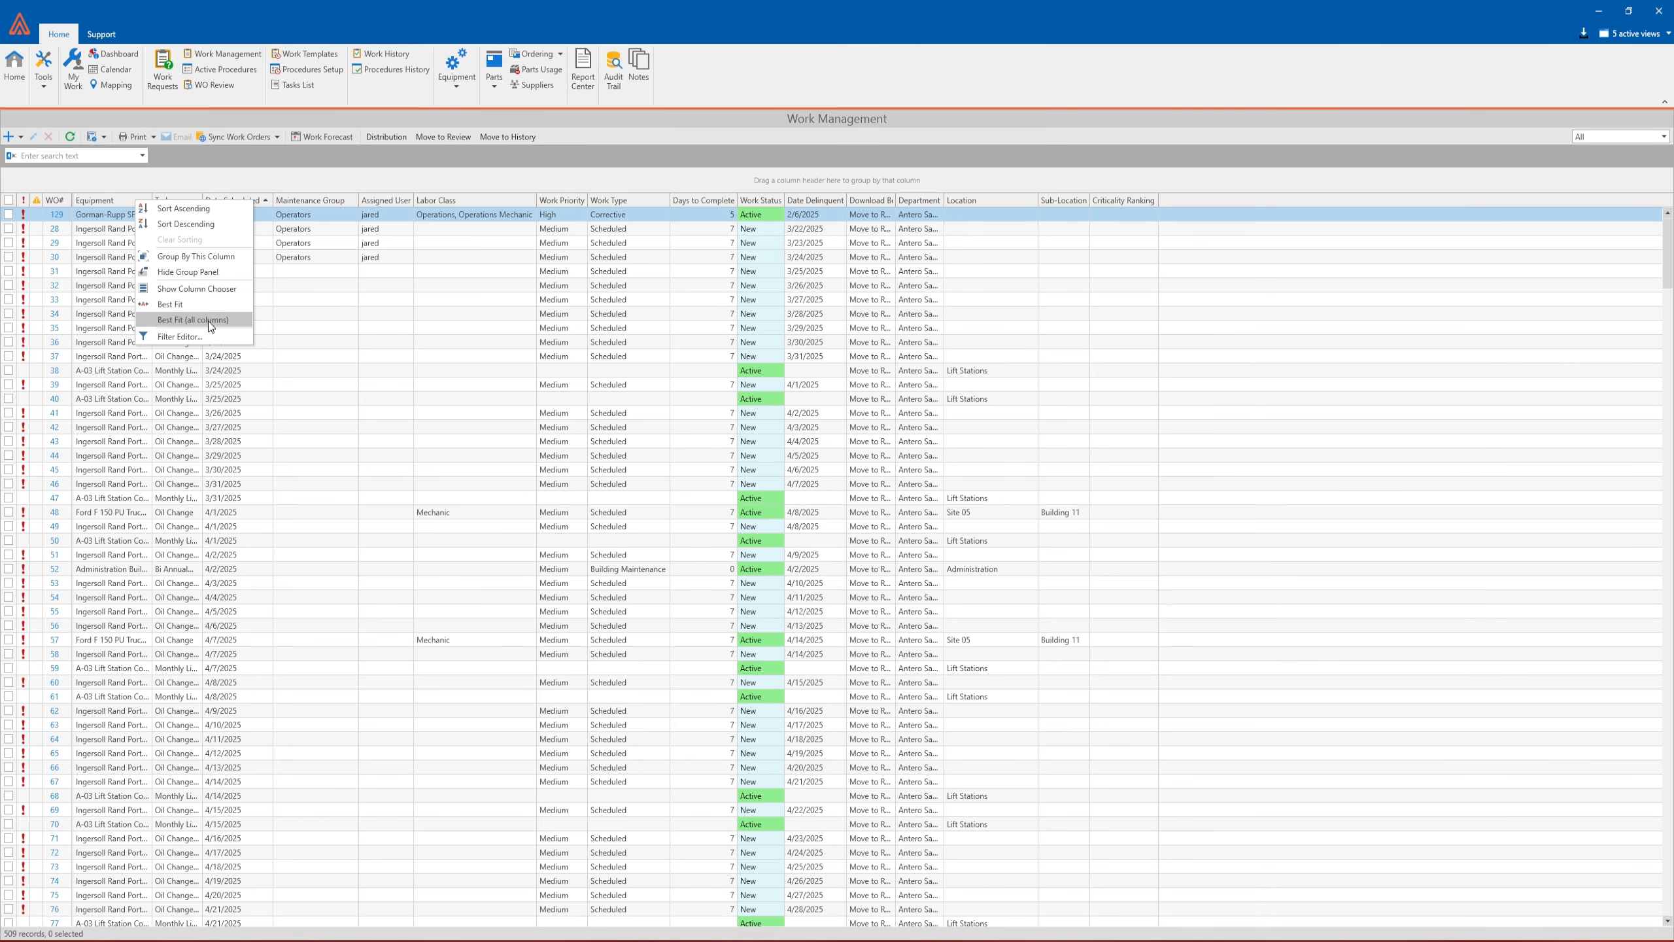
left_click(467, 724)
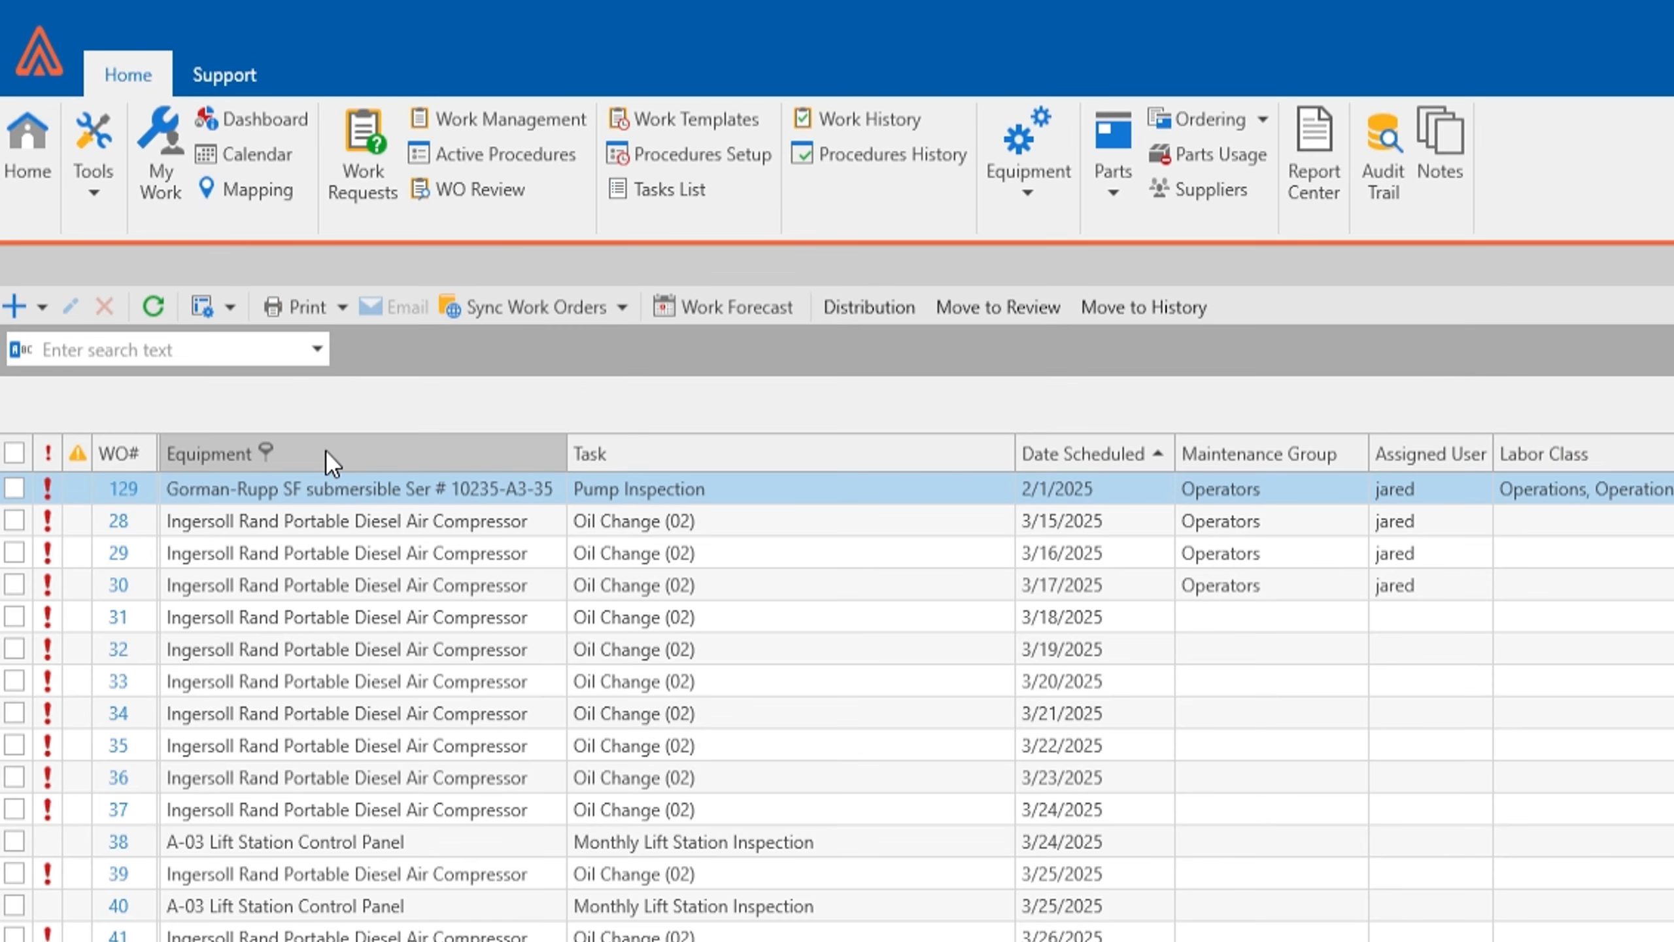
- Move the Equipment column behind Task and restore the original column order
left_click_drag(326, 452, 1039, 450)
left_click_drag(314, 460, 1036, 451)
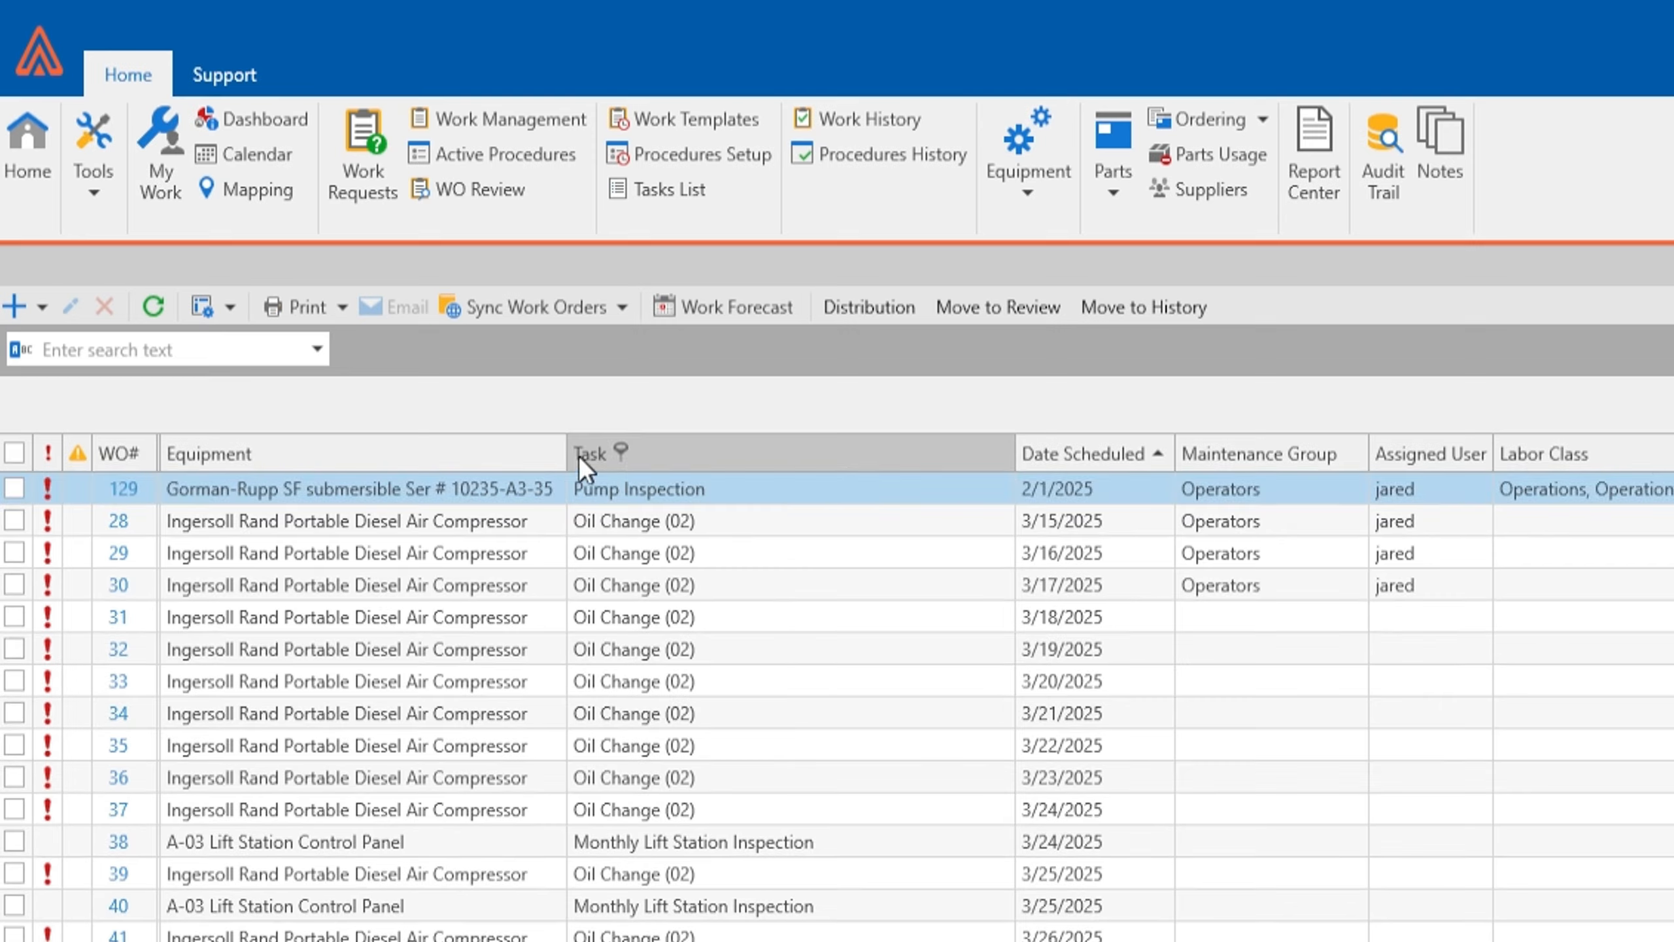
mouse_move(331, 453)
left_mouse_down()
mouse_move(272, 418)
mouse_move(355, 452)
left_mouse_up()
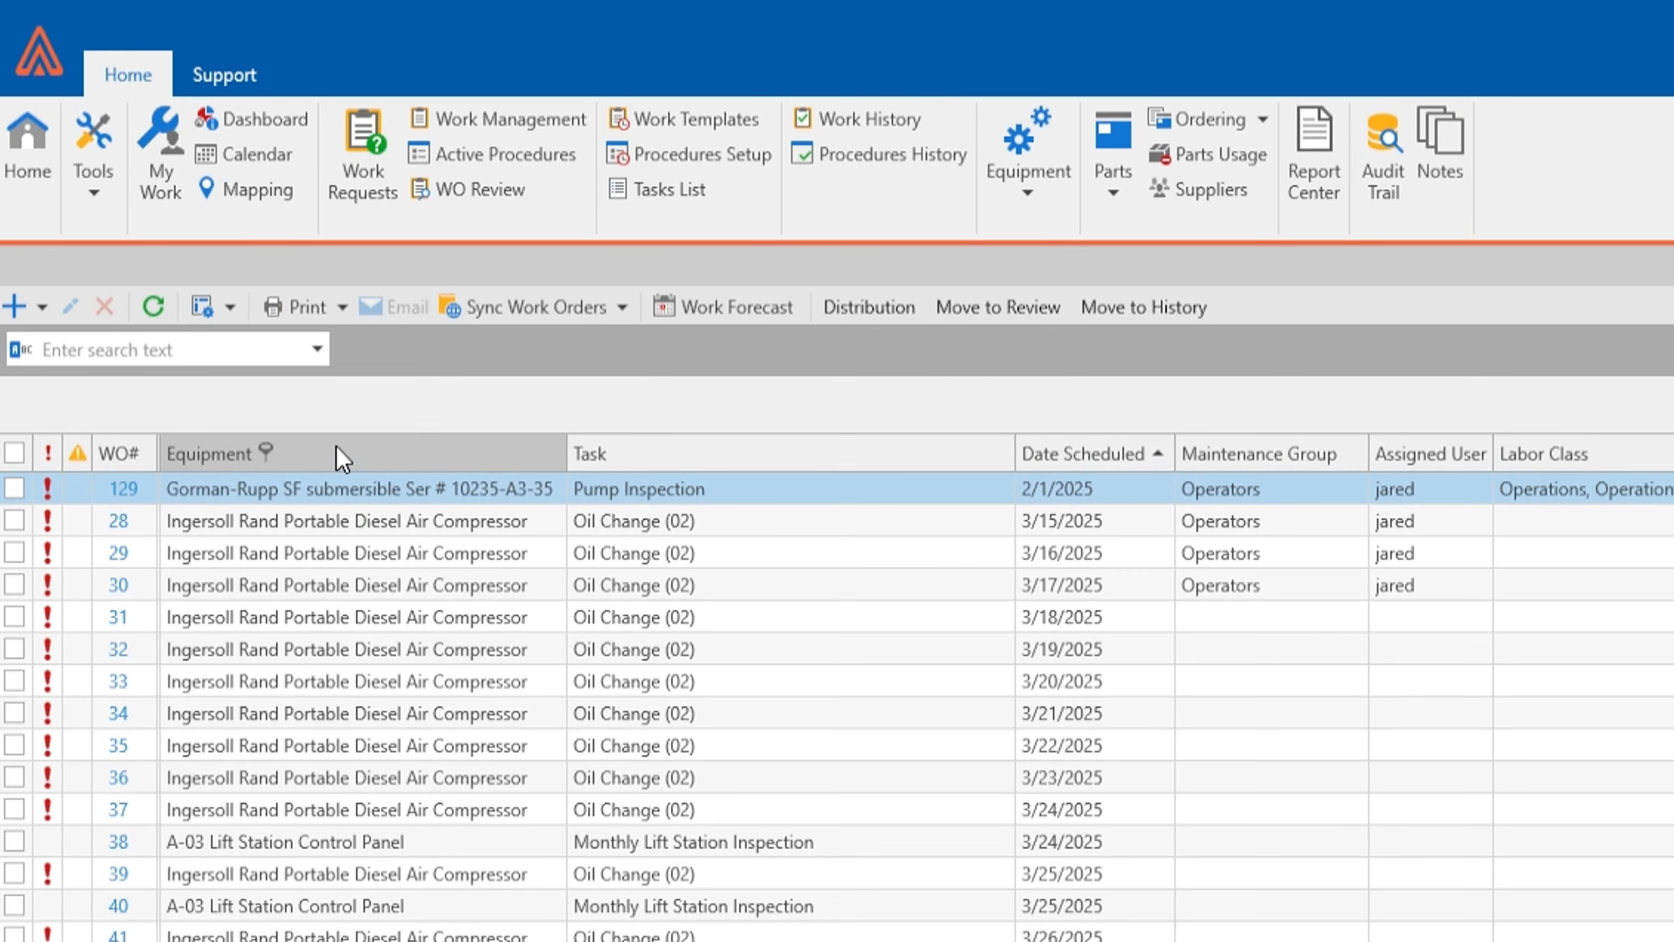
- Group the work orders by Equipment, and expand and collapse the A-03 Lift Station Control Panel and Administration Building groups
left_click_drag(340, 450, 220, 416)
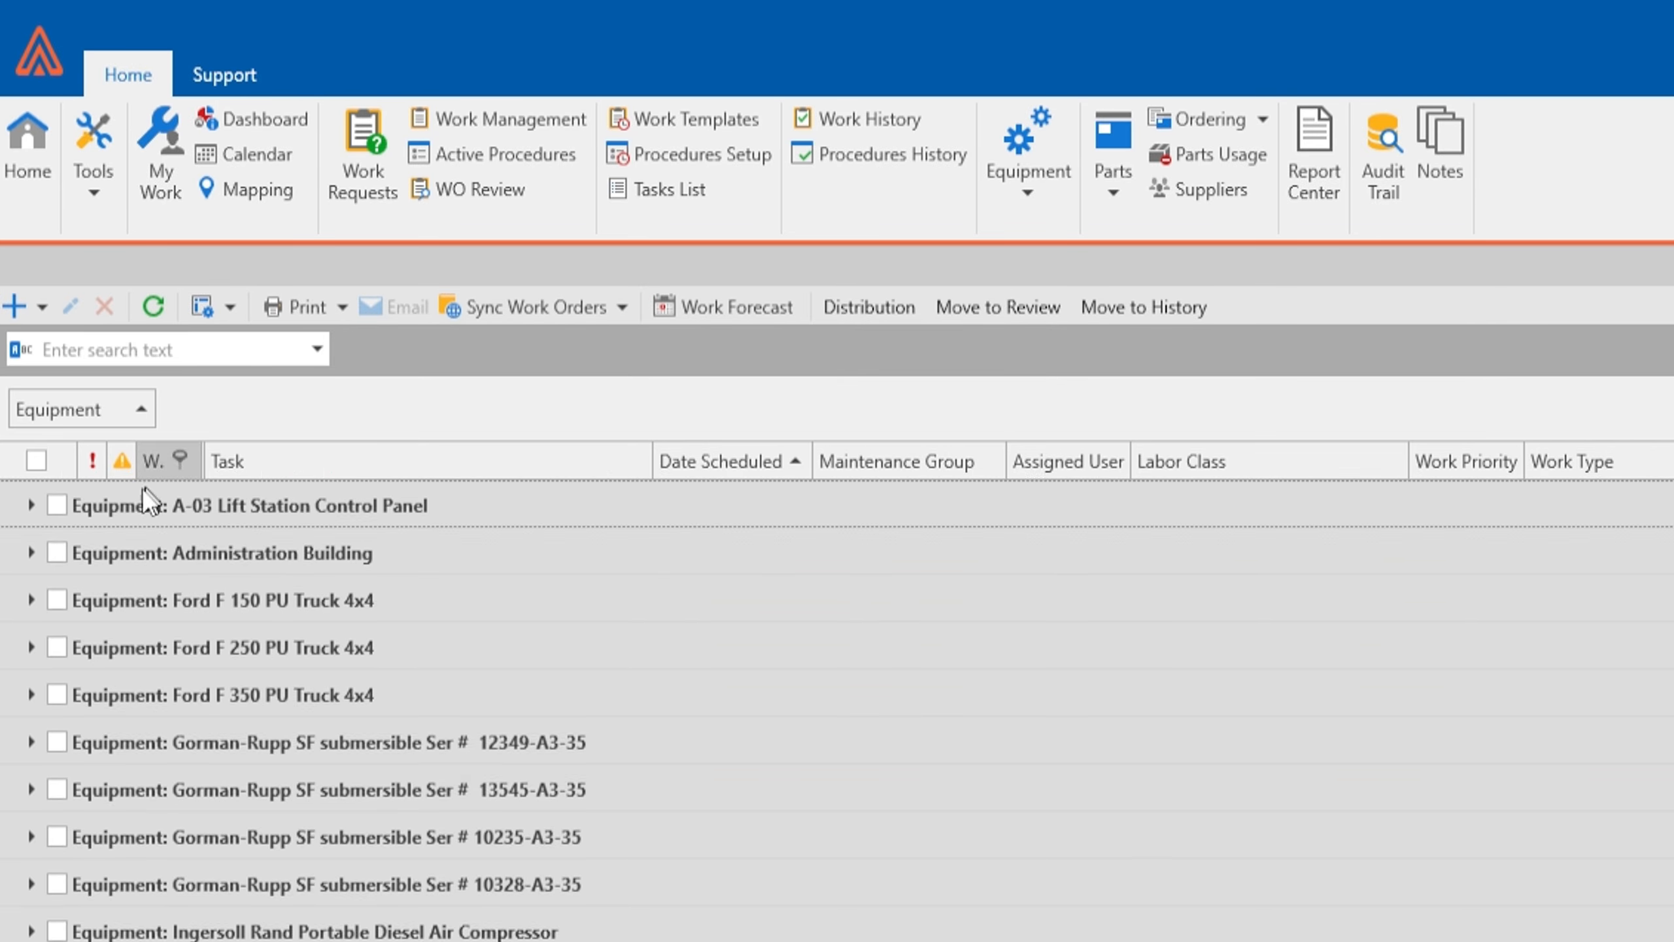
left_click(31, 499)
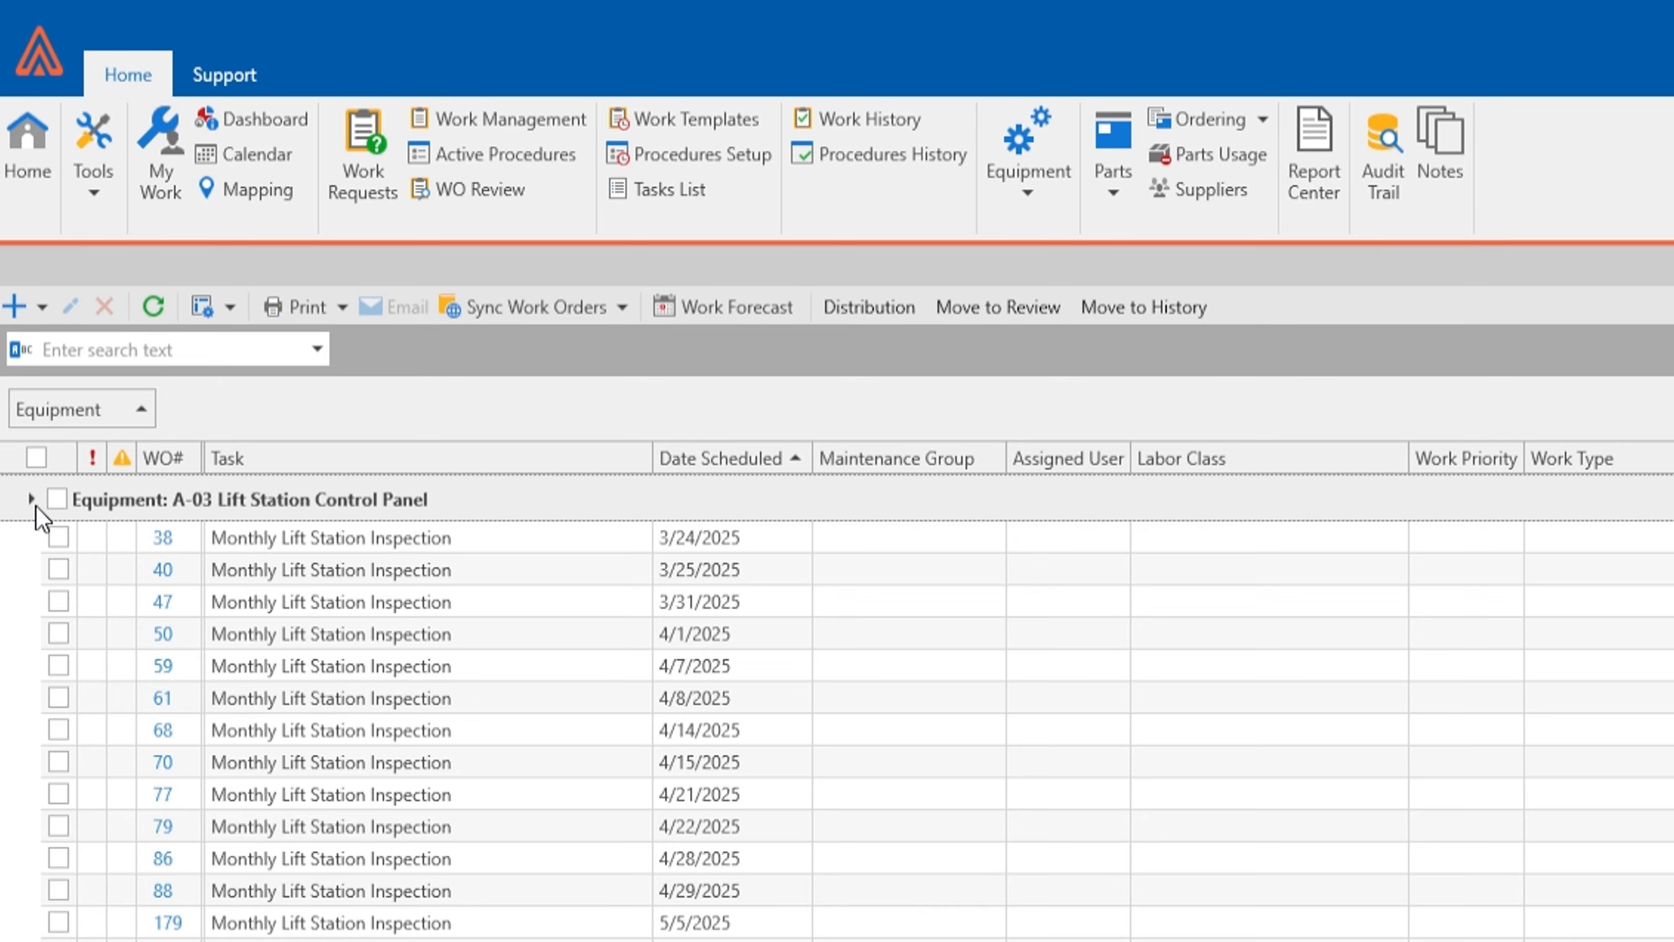
left_click(31, 499)
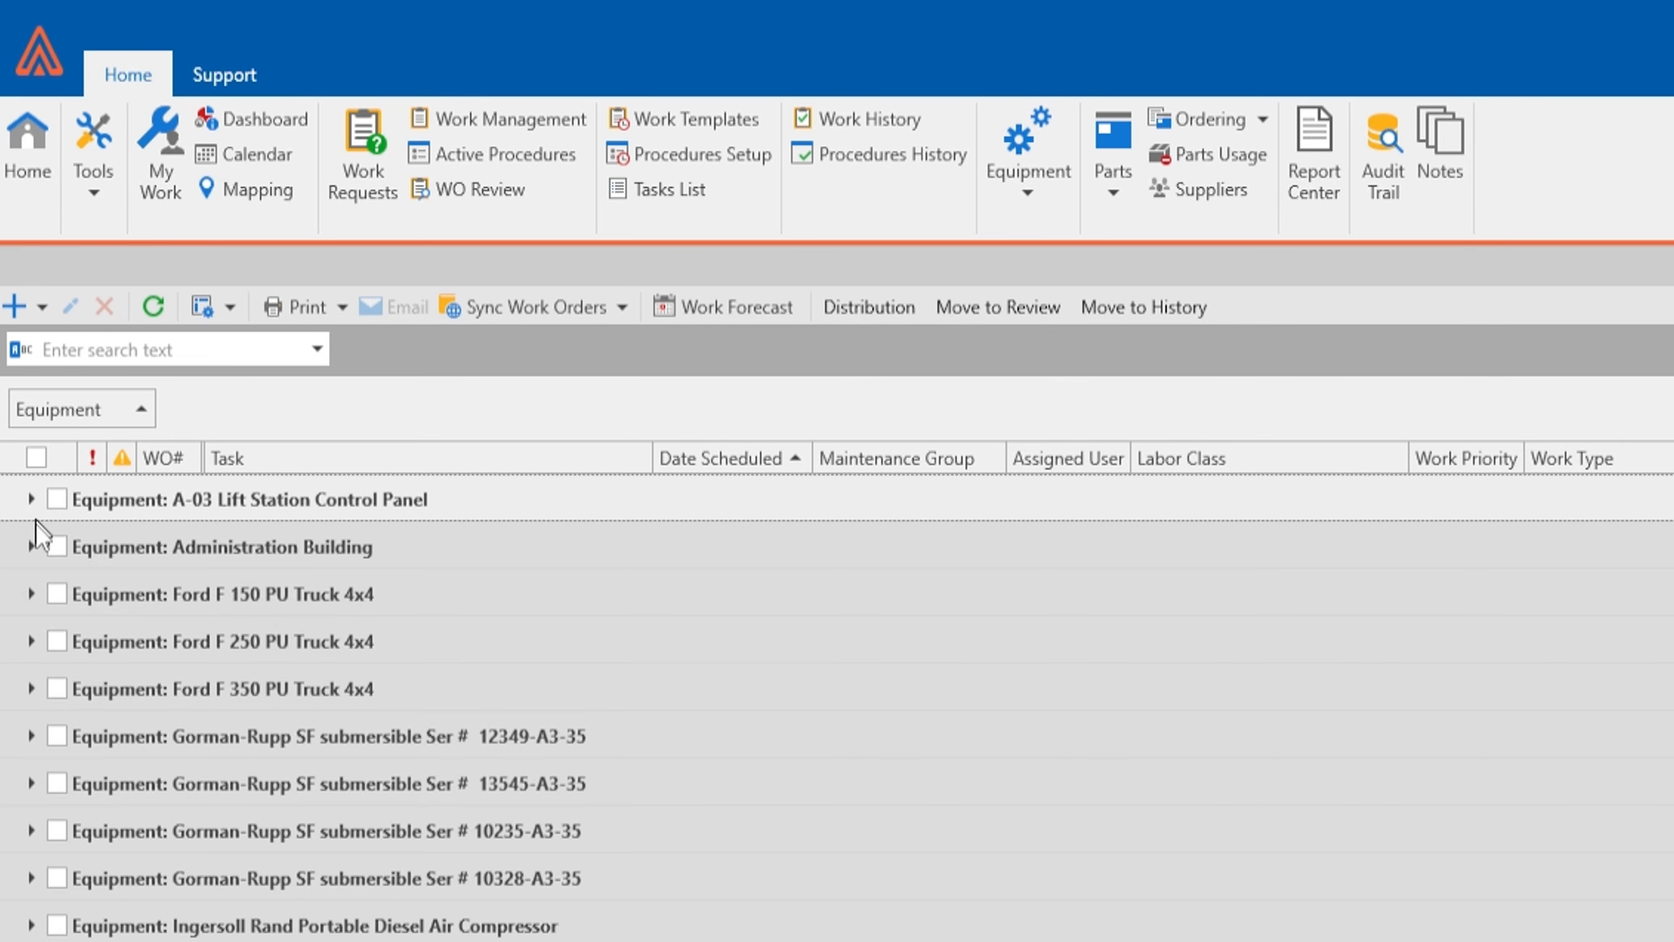
left_click(30, 547)
left_click(29, 547)
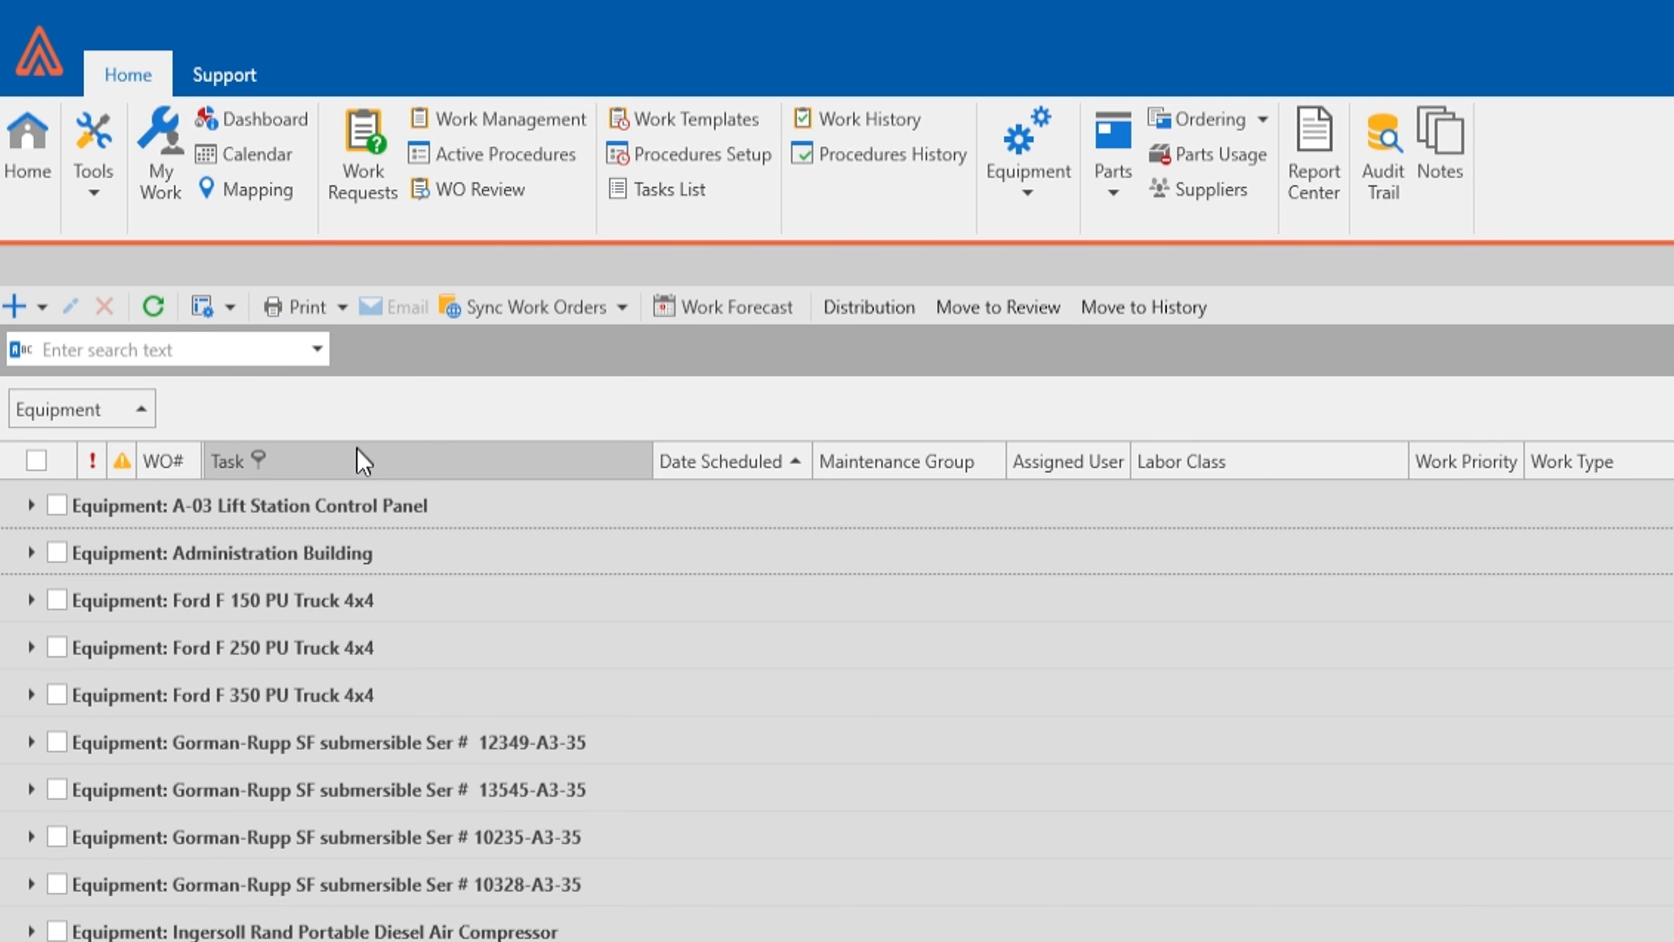
- Add Task as a second grouping level and expand the A-03 Lift Station Control Panel and Administration Building groups
left_click_drag(356, 450, 329, 417)
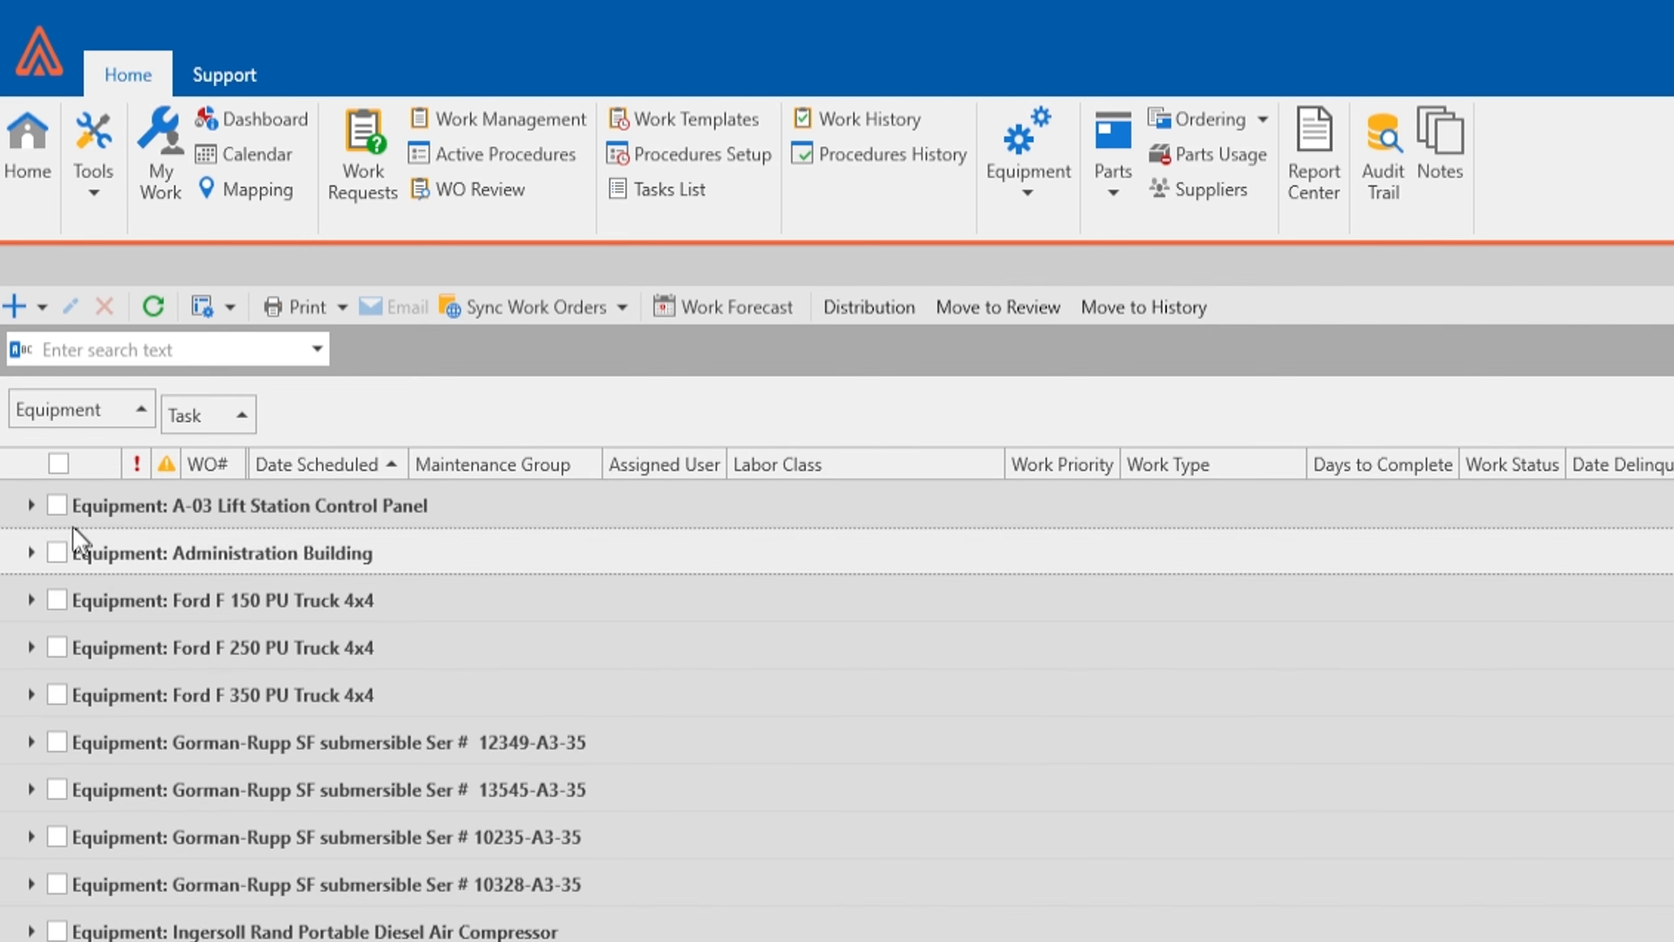
left_click(30, 506)
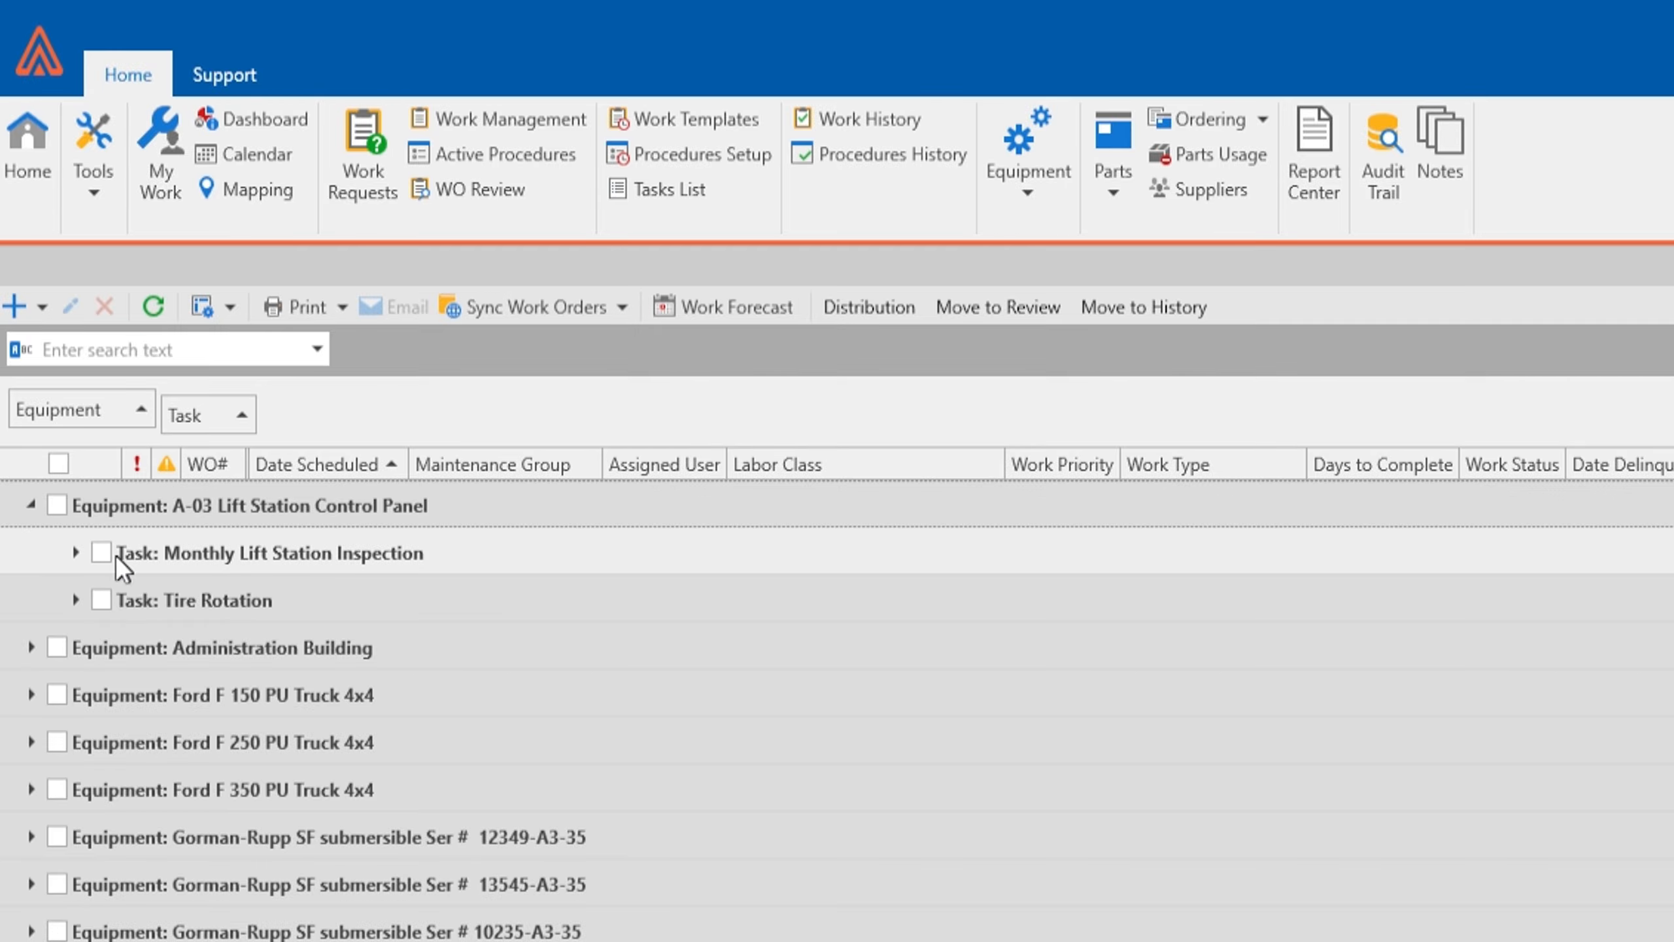
left_click(30, 647)
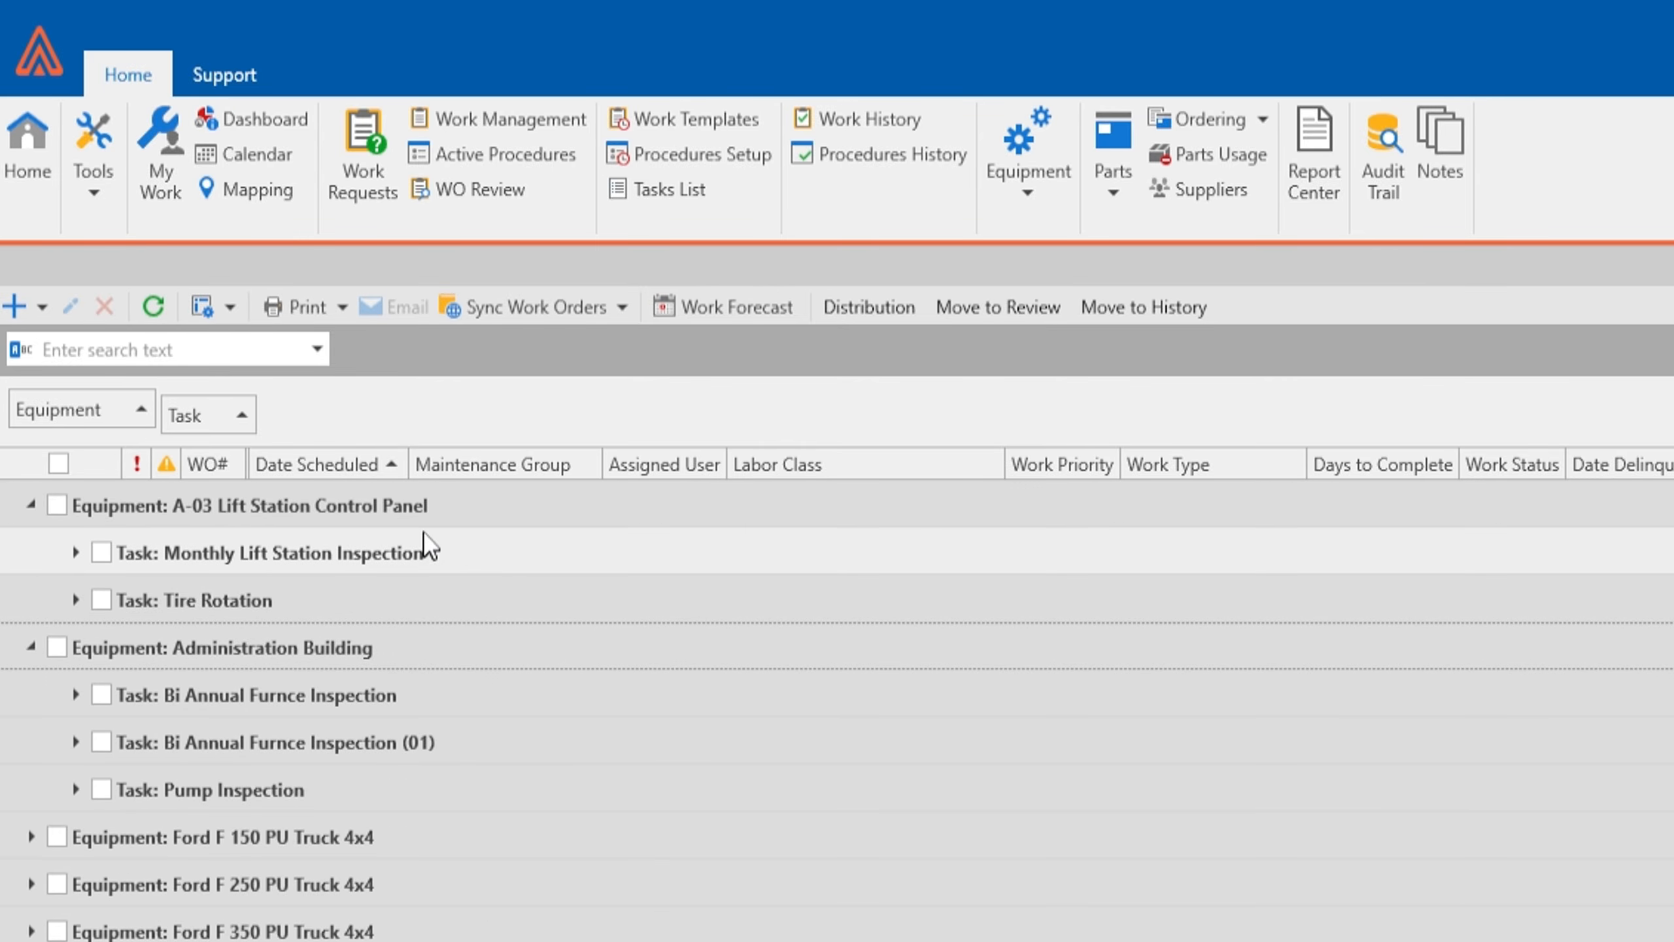
- Clear the Equipment and Task grouping from the work order grid
right_click(304, 415)
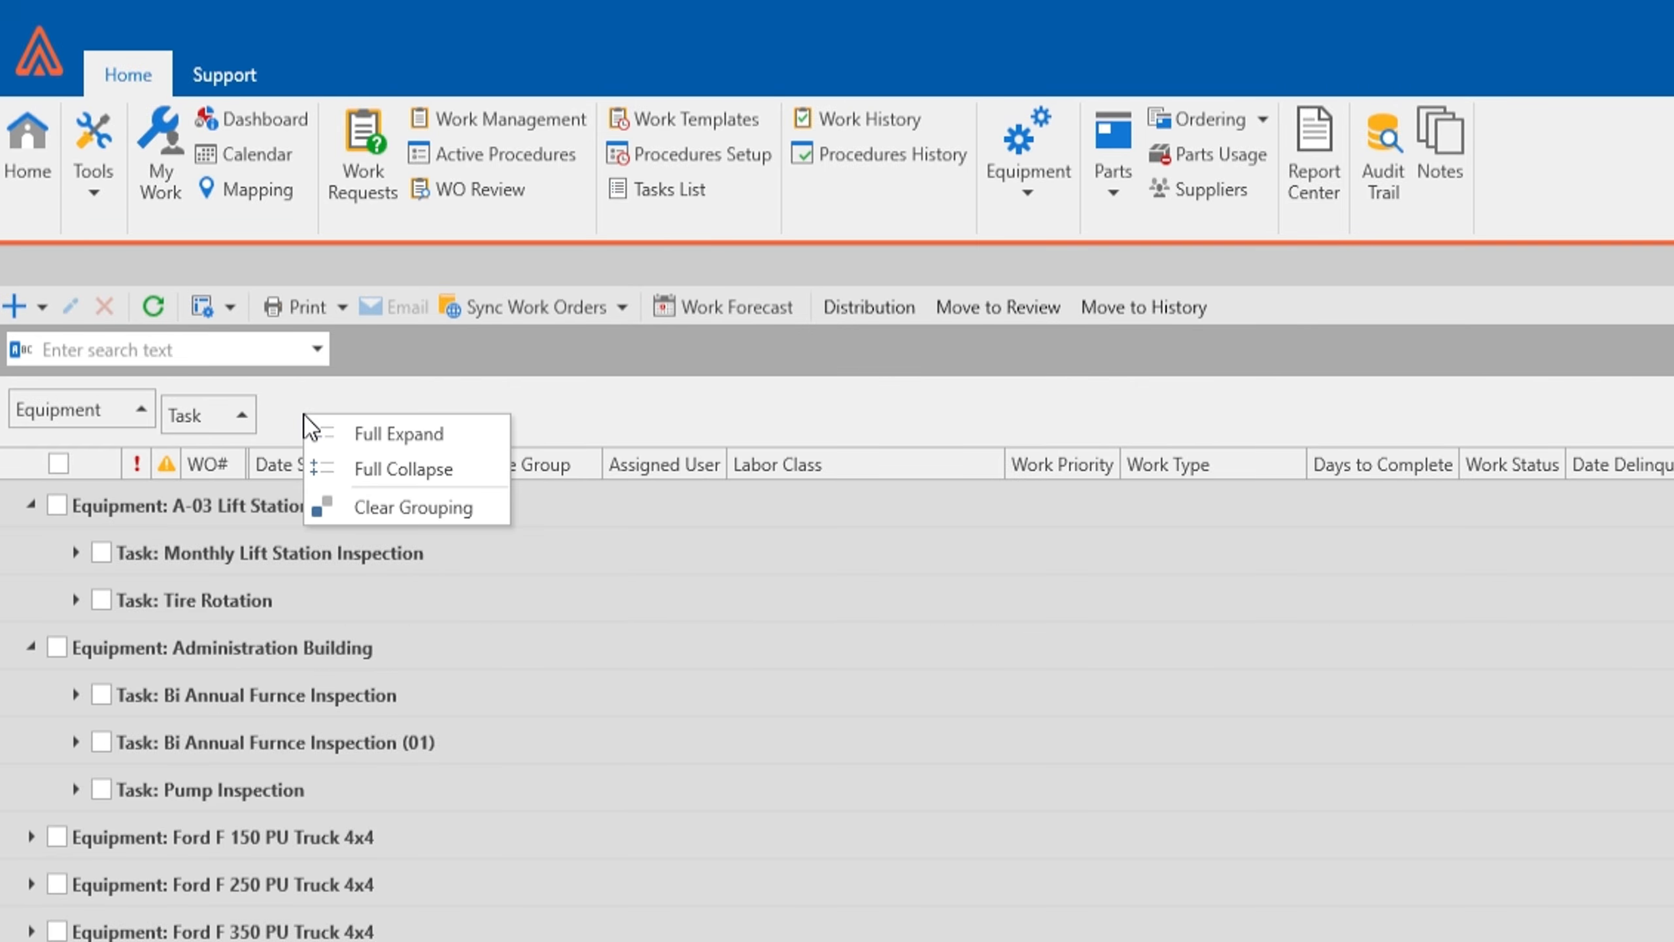
left_click(411, 509)
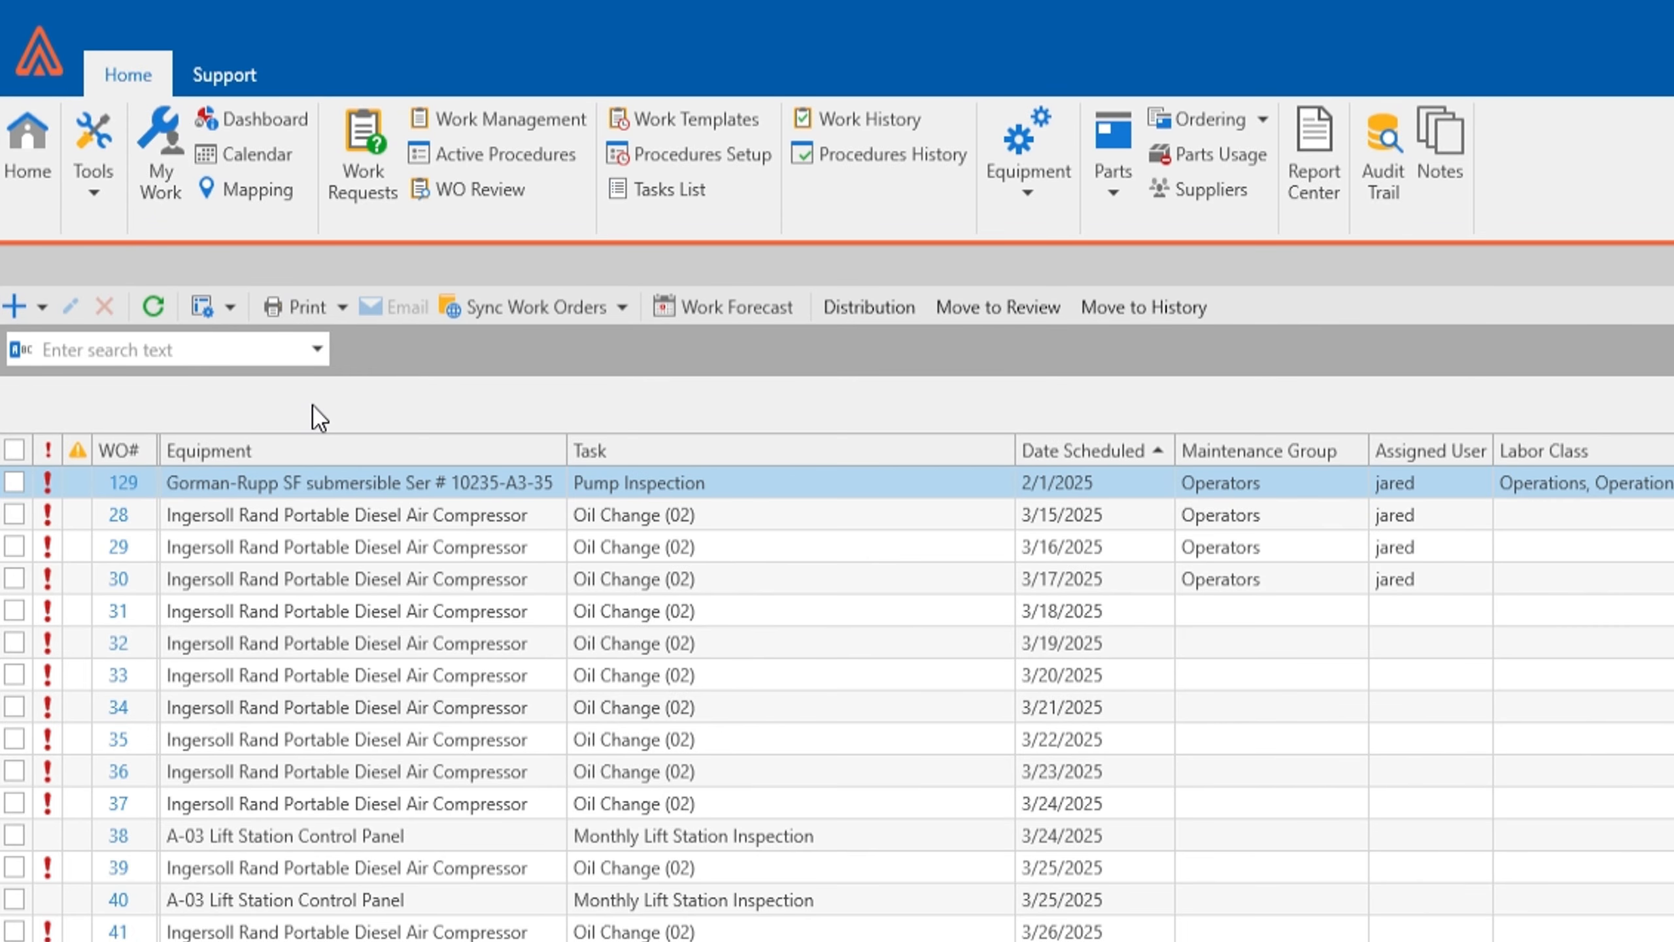
- Sort the work orders by Equipment in ascending order
left_click(352, 456)
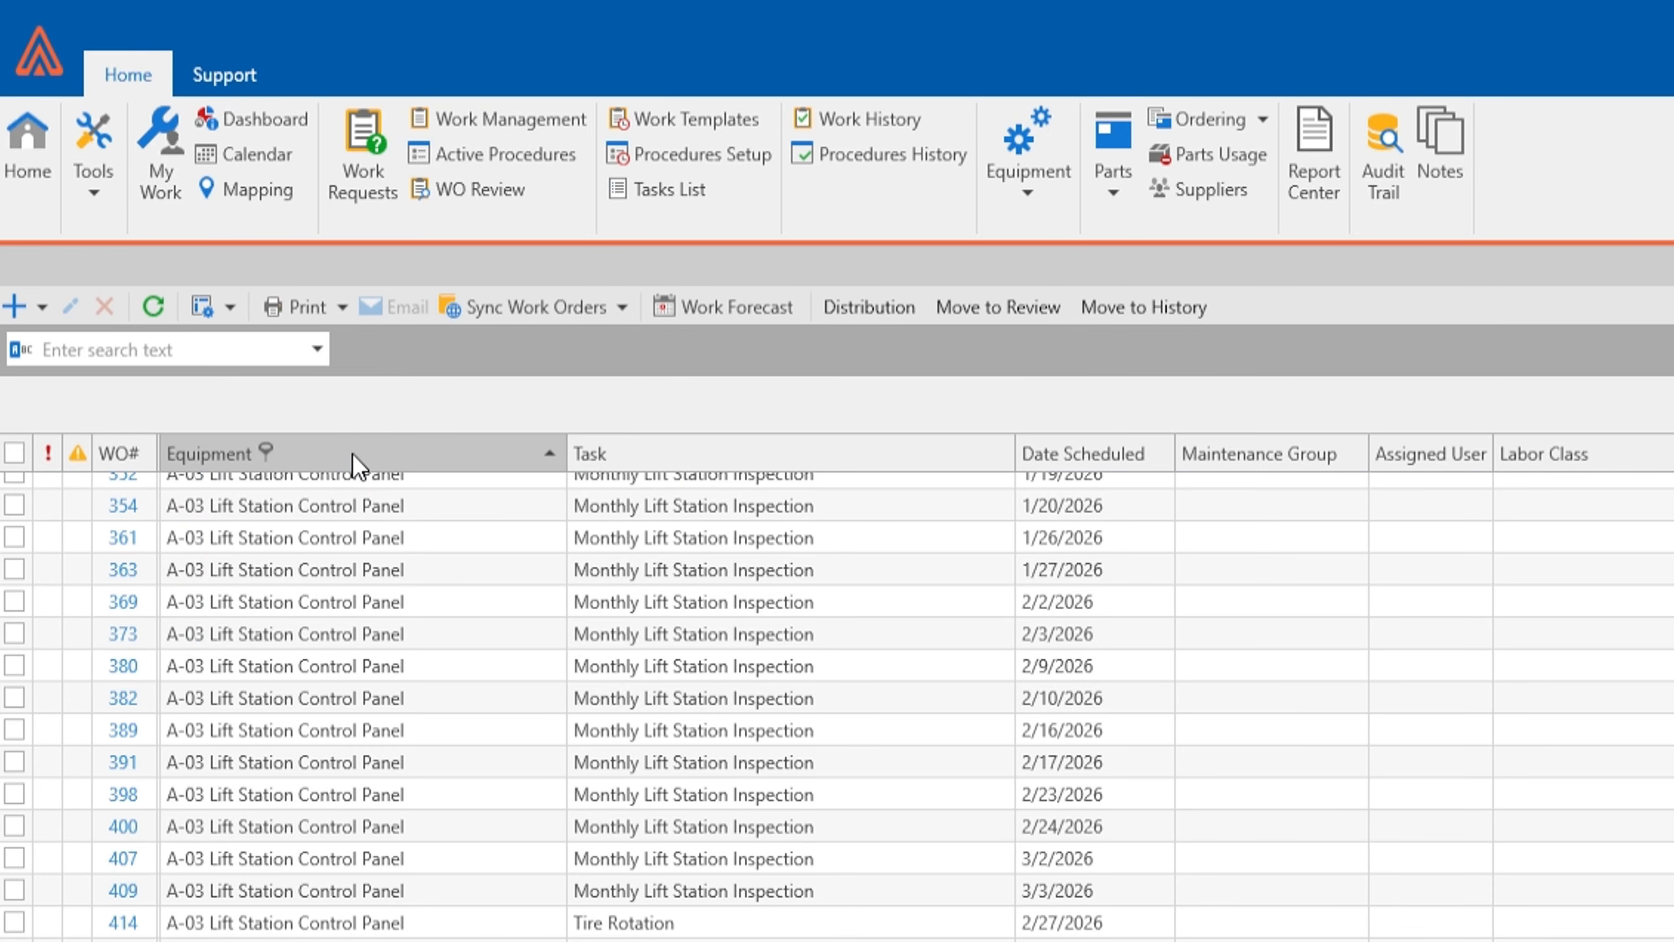
scroll(336, 781, "up", 20)
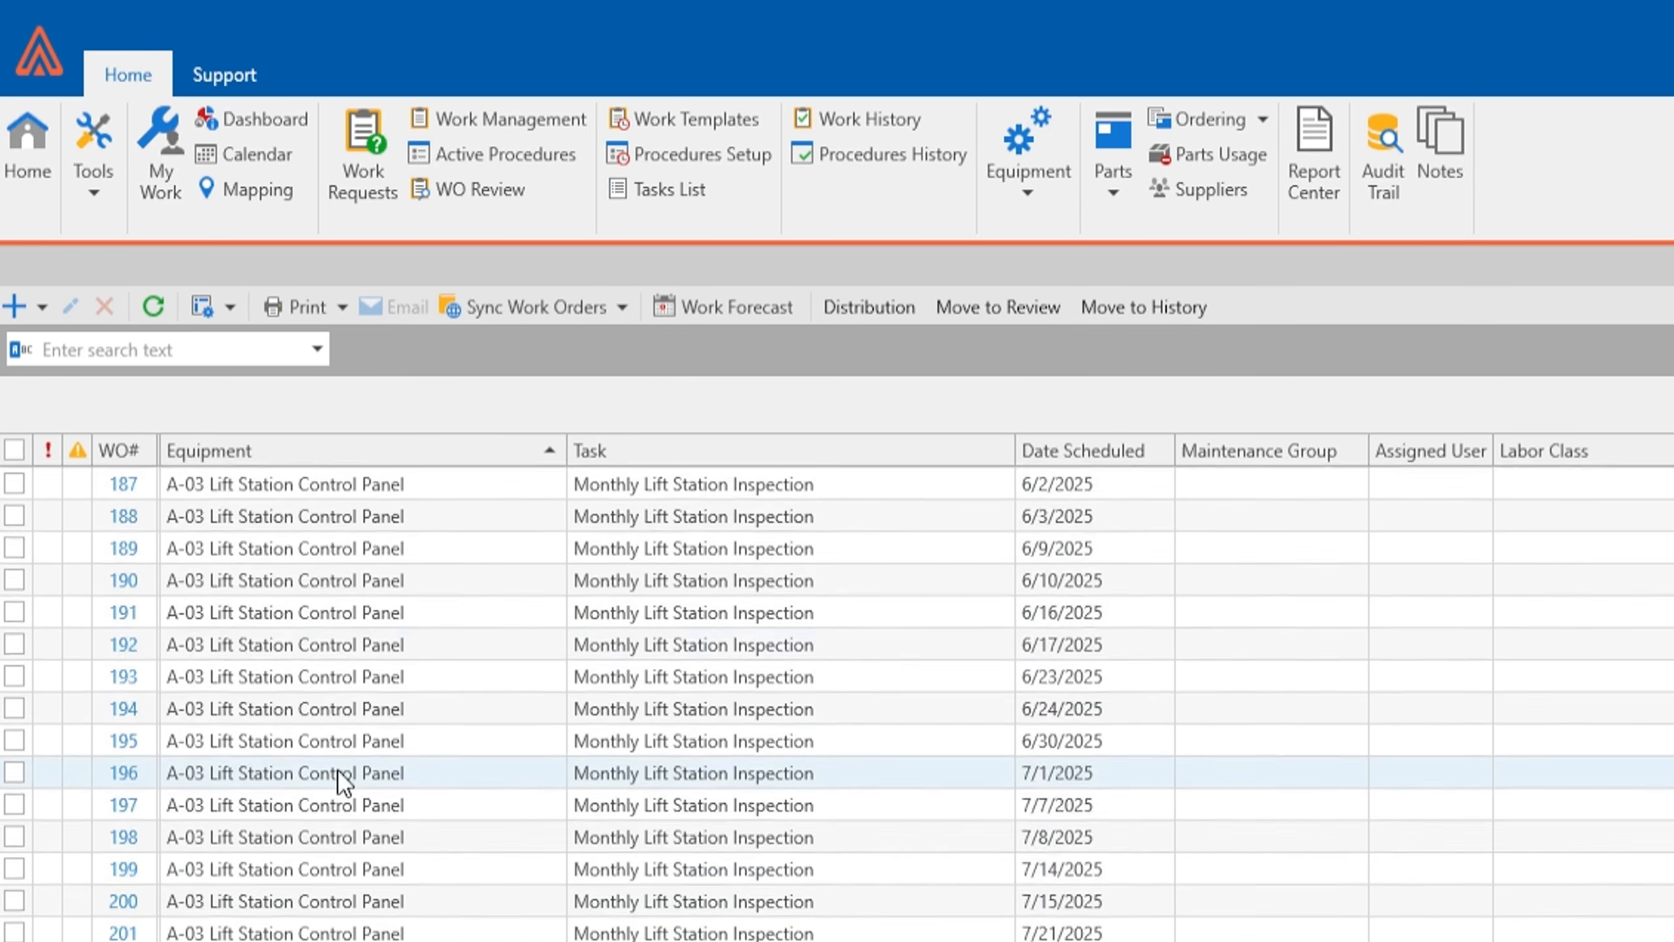
scroll(374, 598, "up", 1)
- Reverse the Equipment sort to descending order and look through the list
left_click(344, 454)
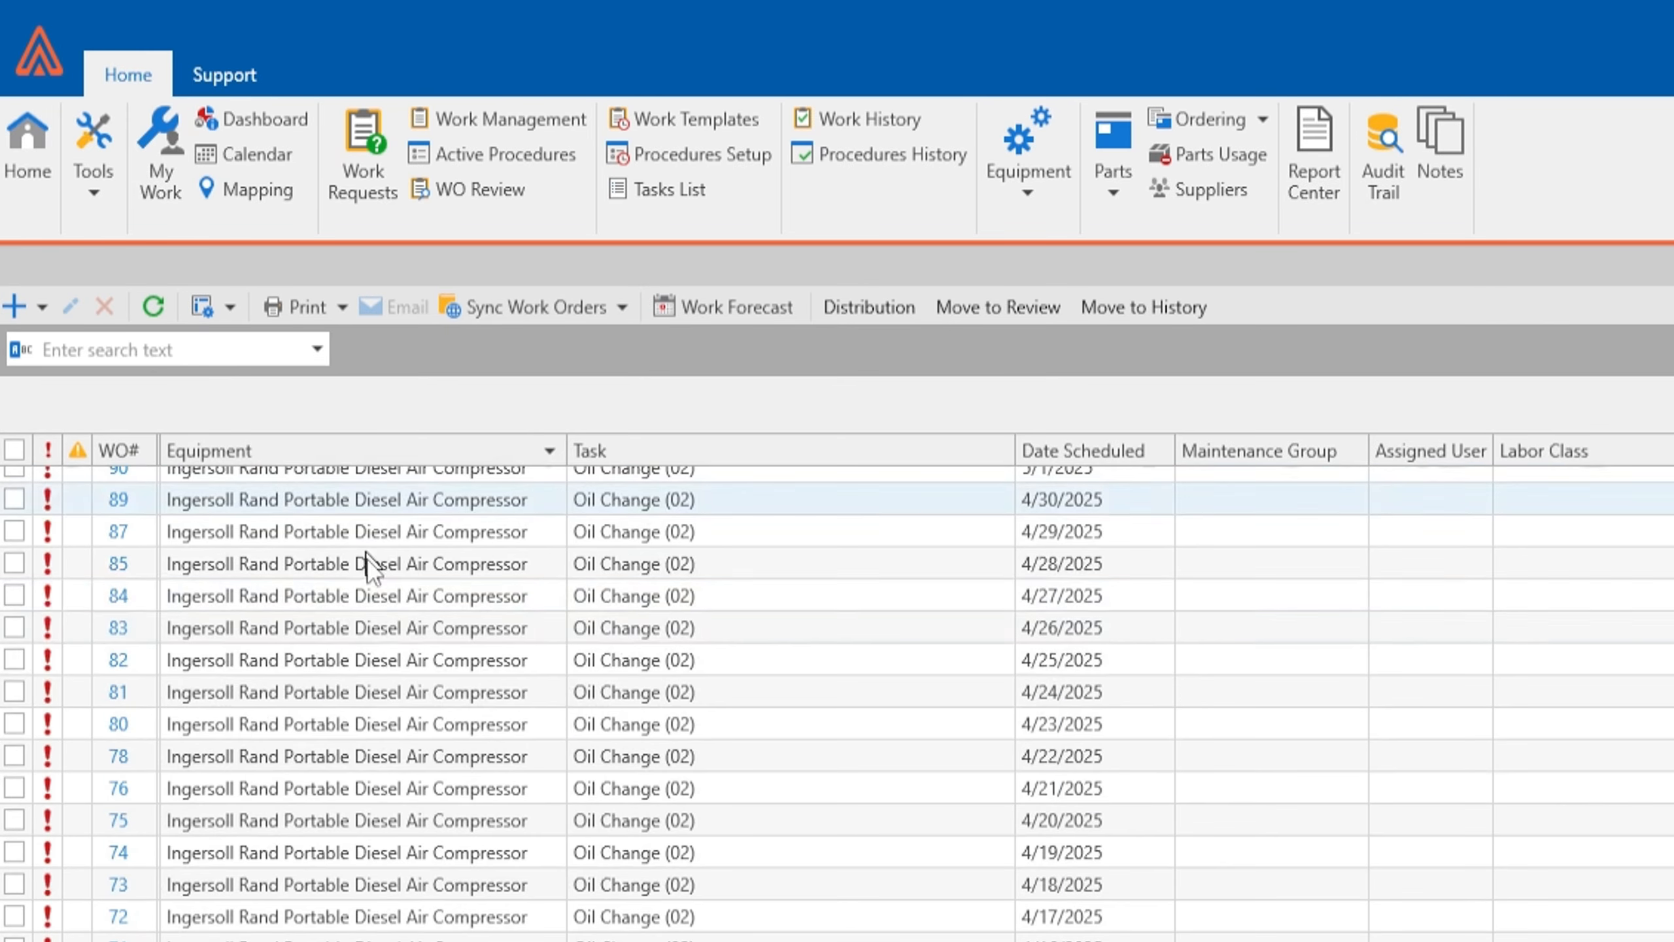
scroll(395, 804, "down", 15)
scroll(396, 804, "up", 20)
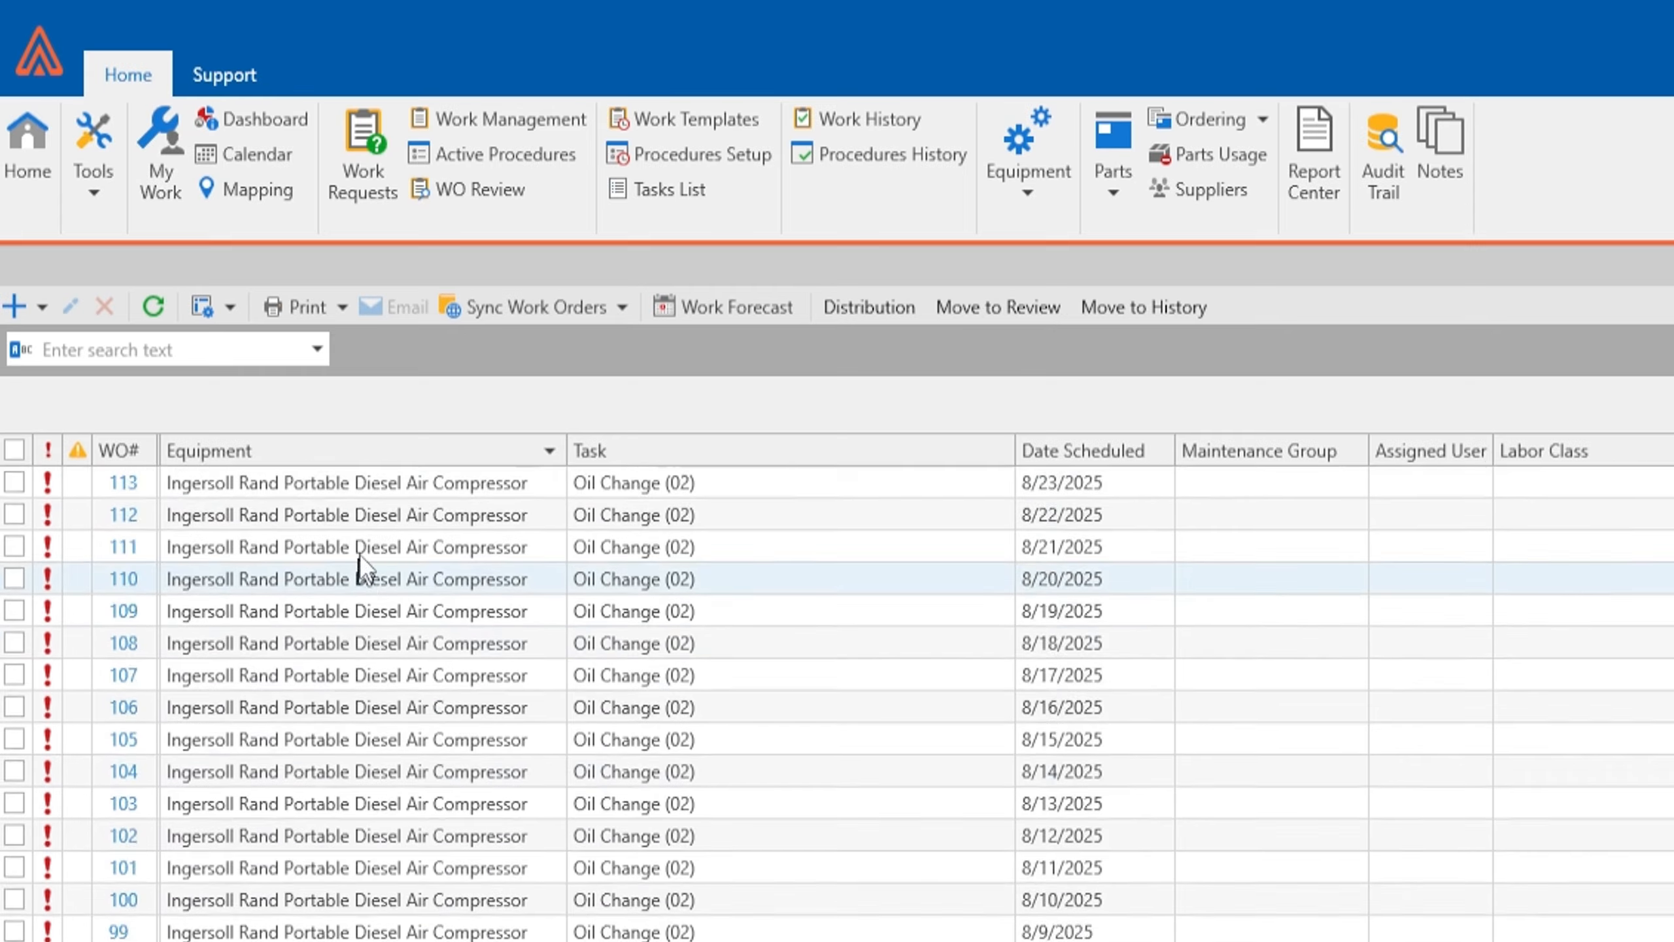
scroll(363, 501, "up", 4)
- Set the Equipment column back to Sort Ascending
right_click(362, 454)
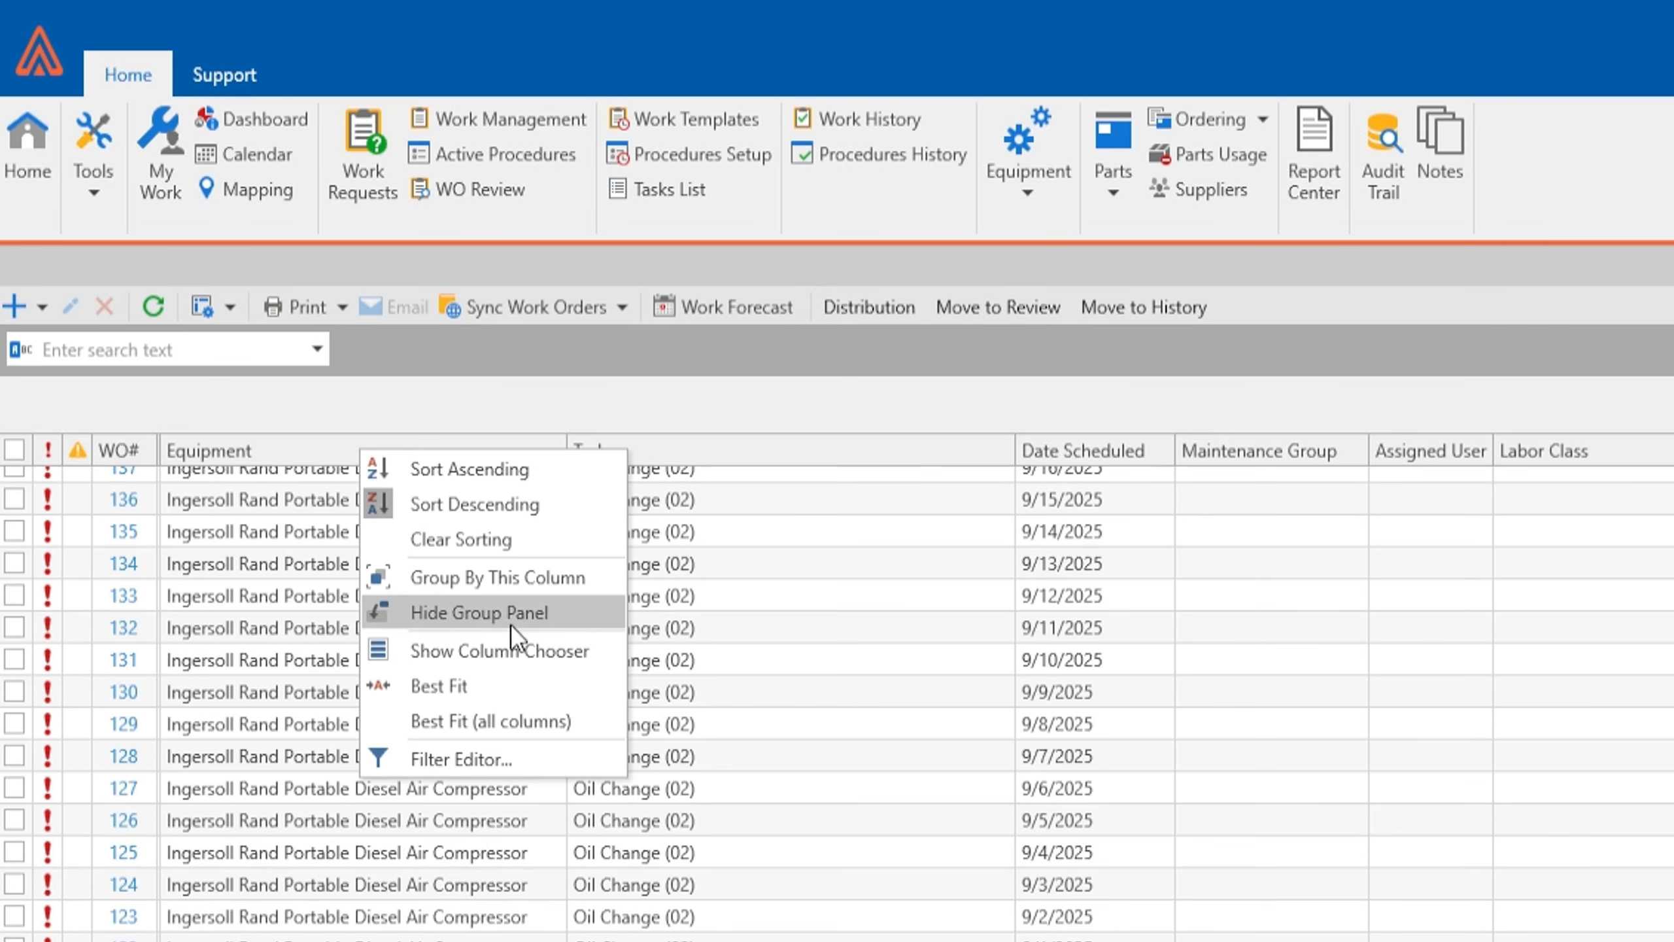
left_click(485, 470)
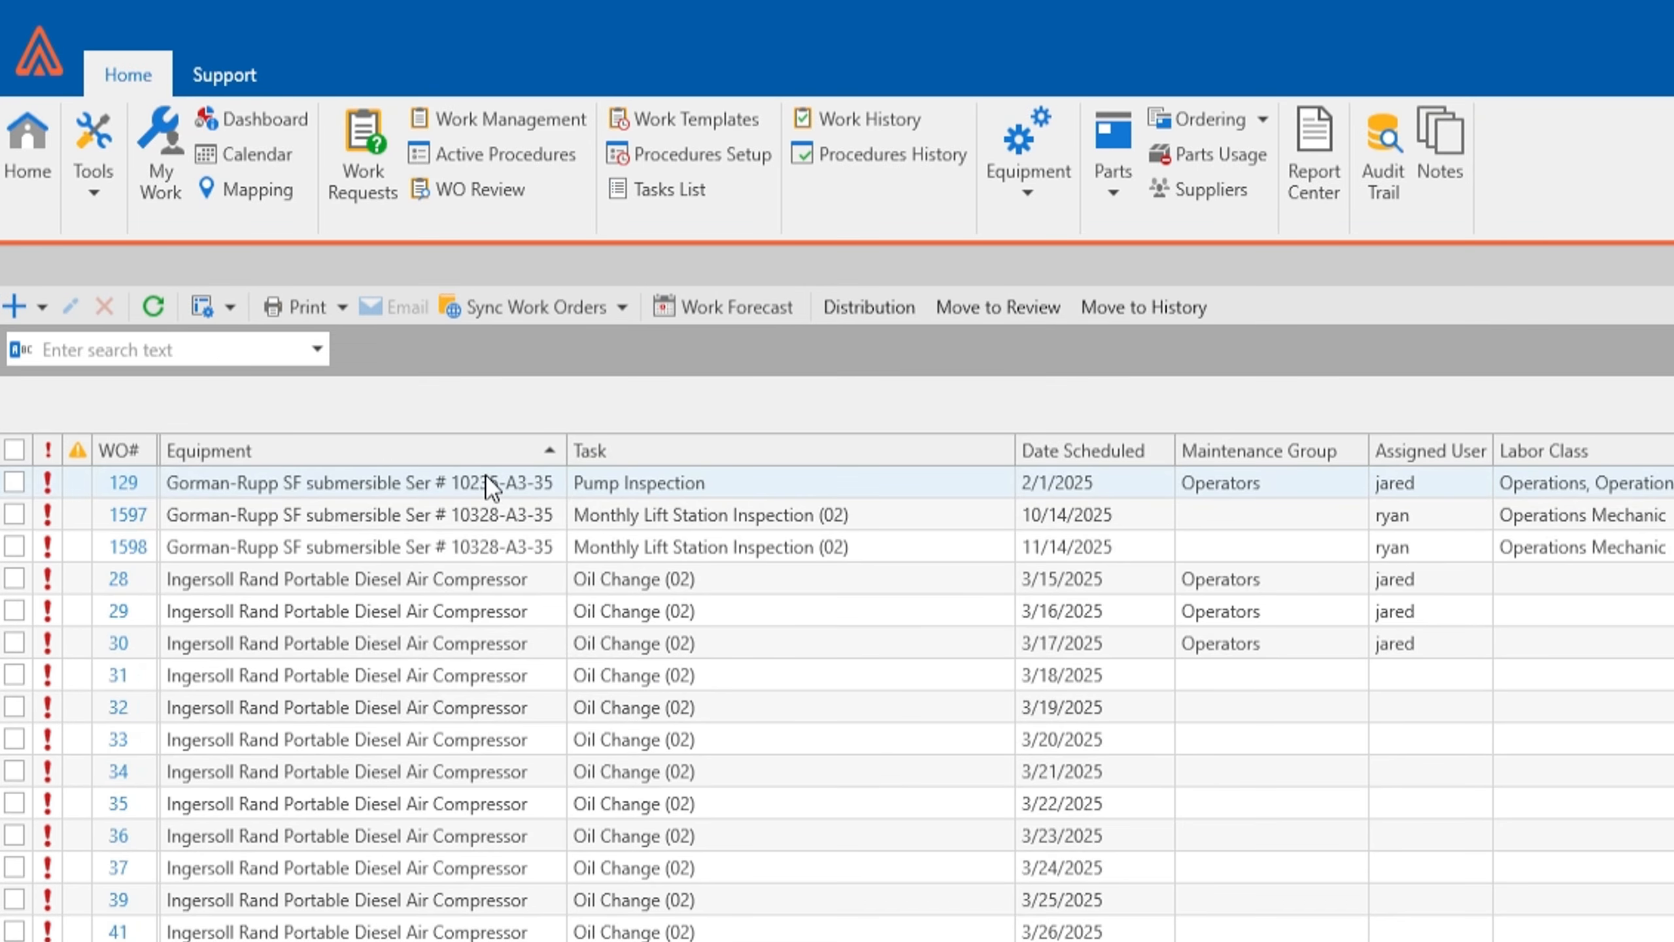
scroll(407, 559, "up", 20)
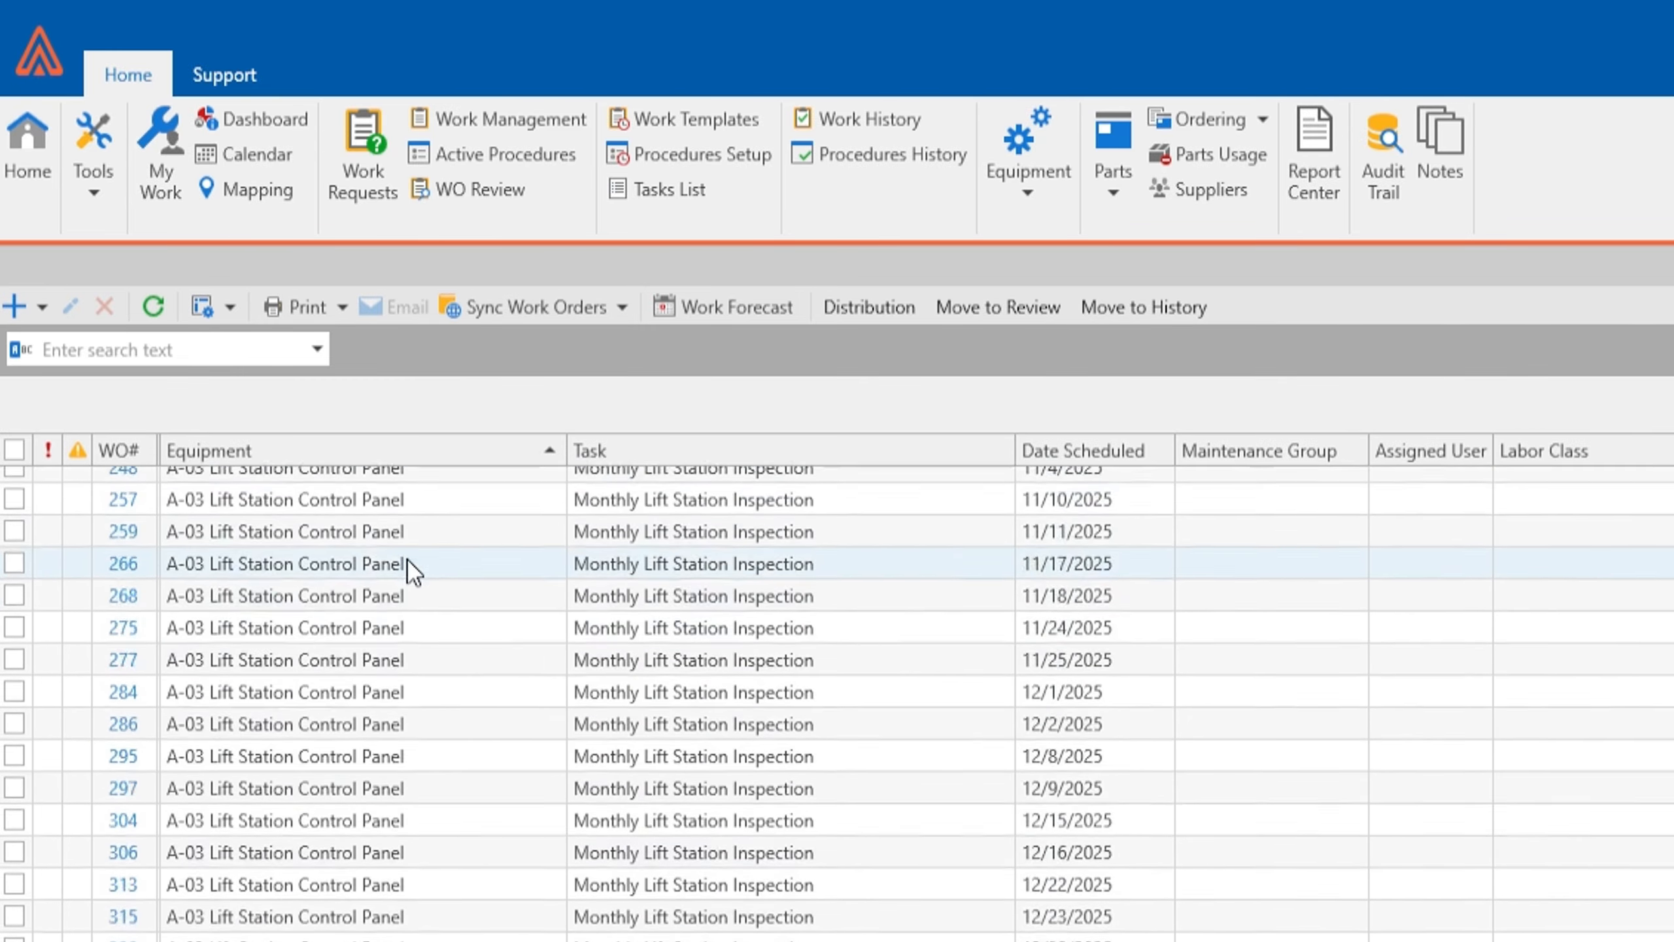
scroll(407, 558, "up", 10)
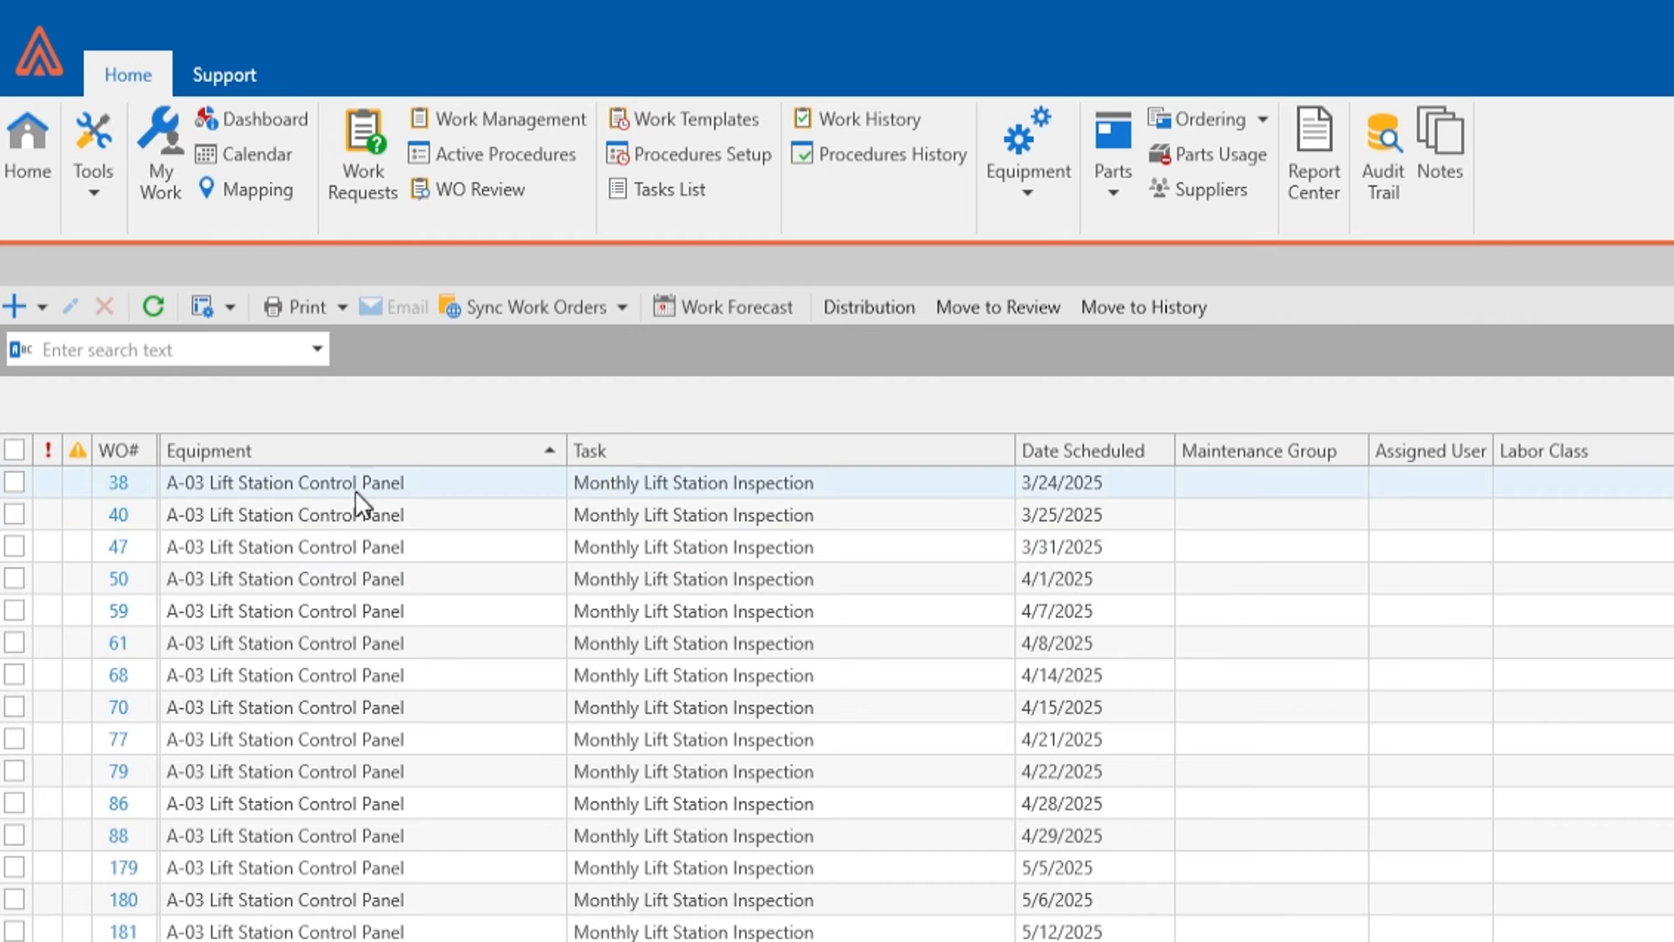
- Add the Equipment ID column to the grid with the Column Chooser and close the chooser
right_click(353, 454)
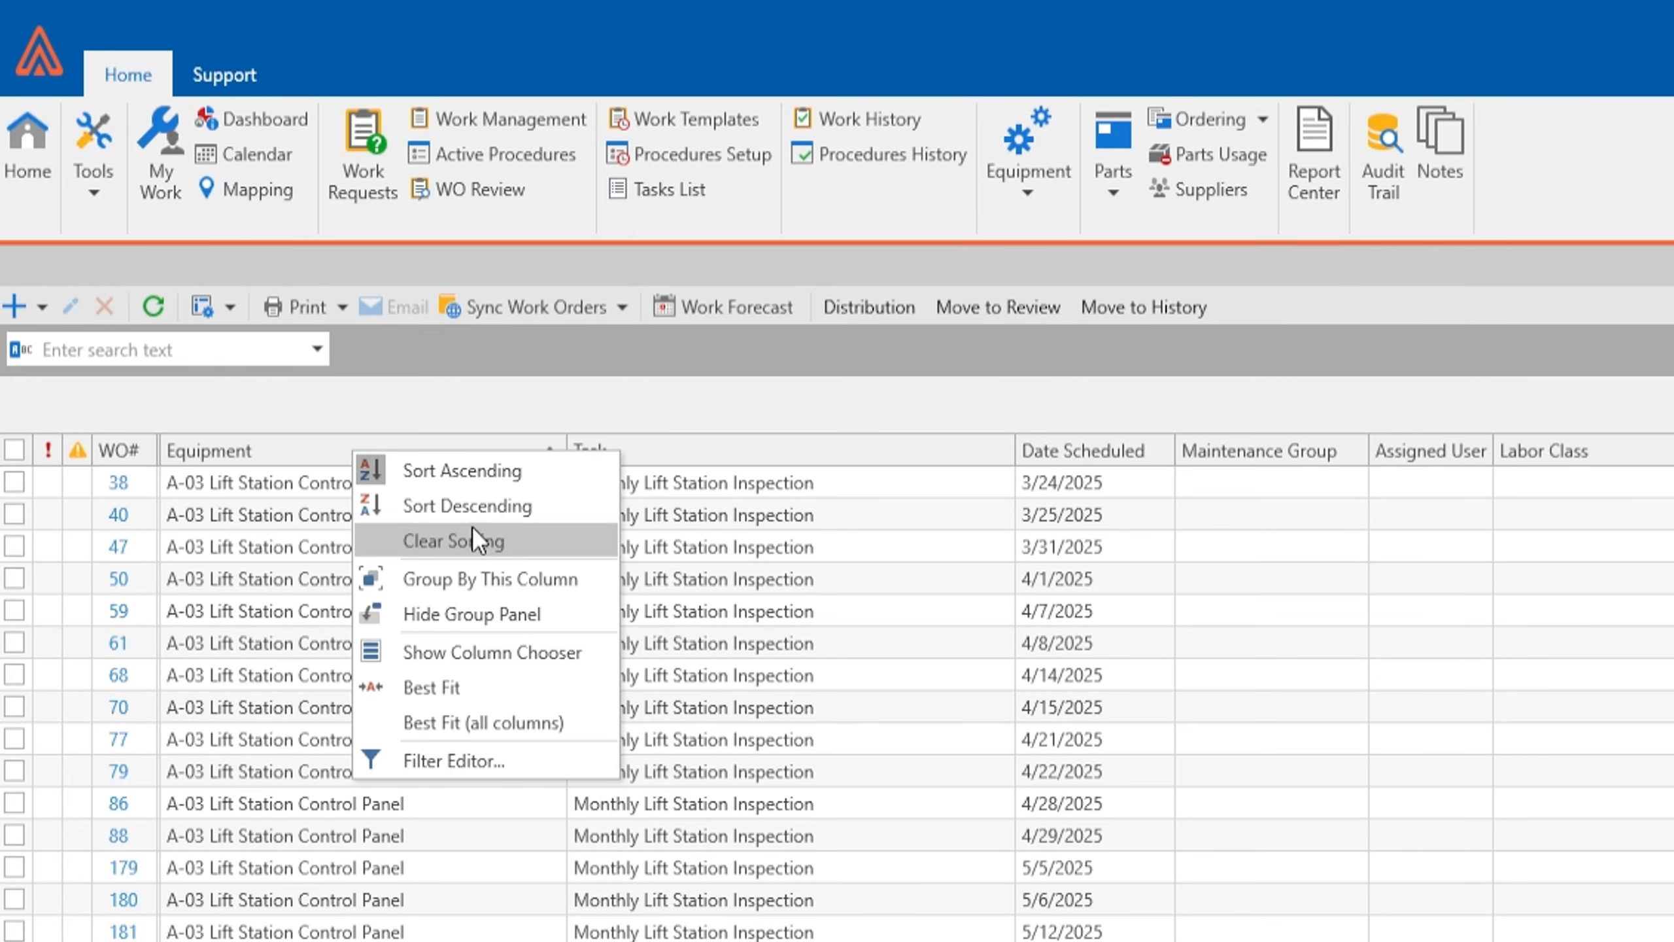
left_click(517, 653)
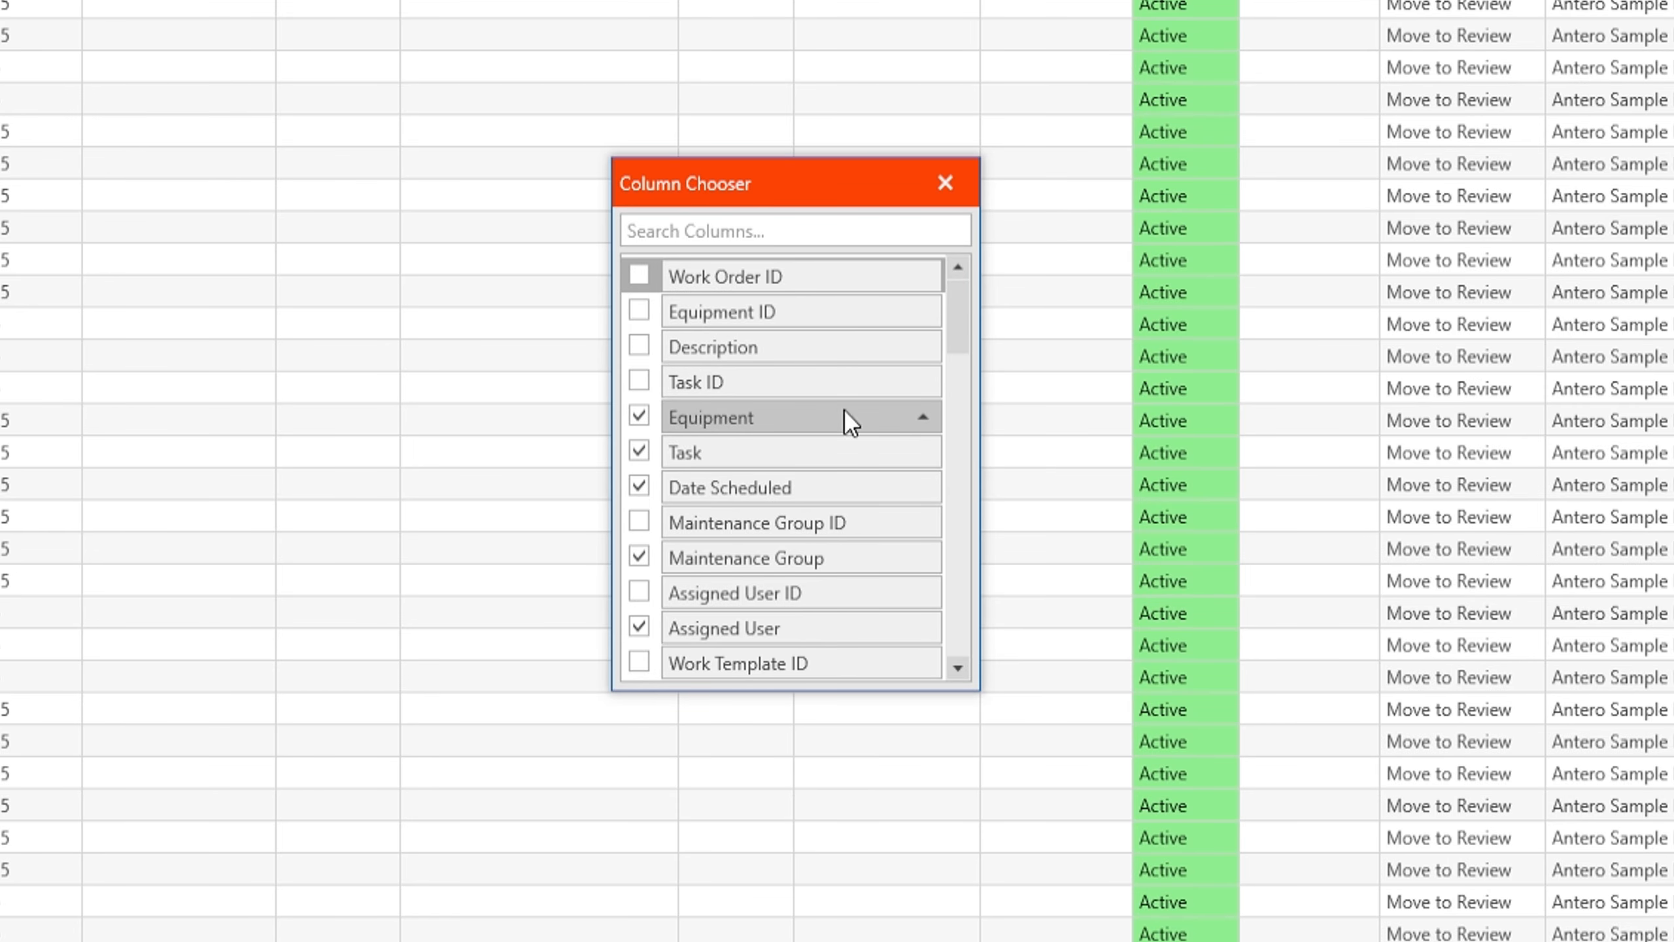
left_click(640, 312)
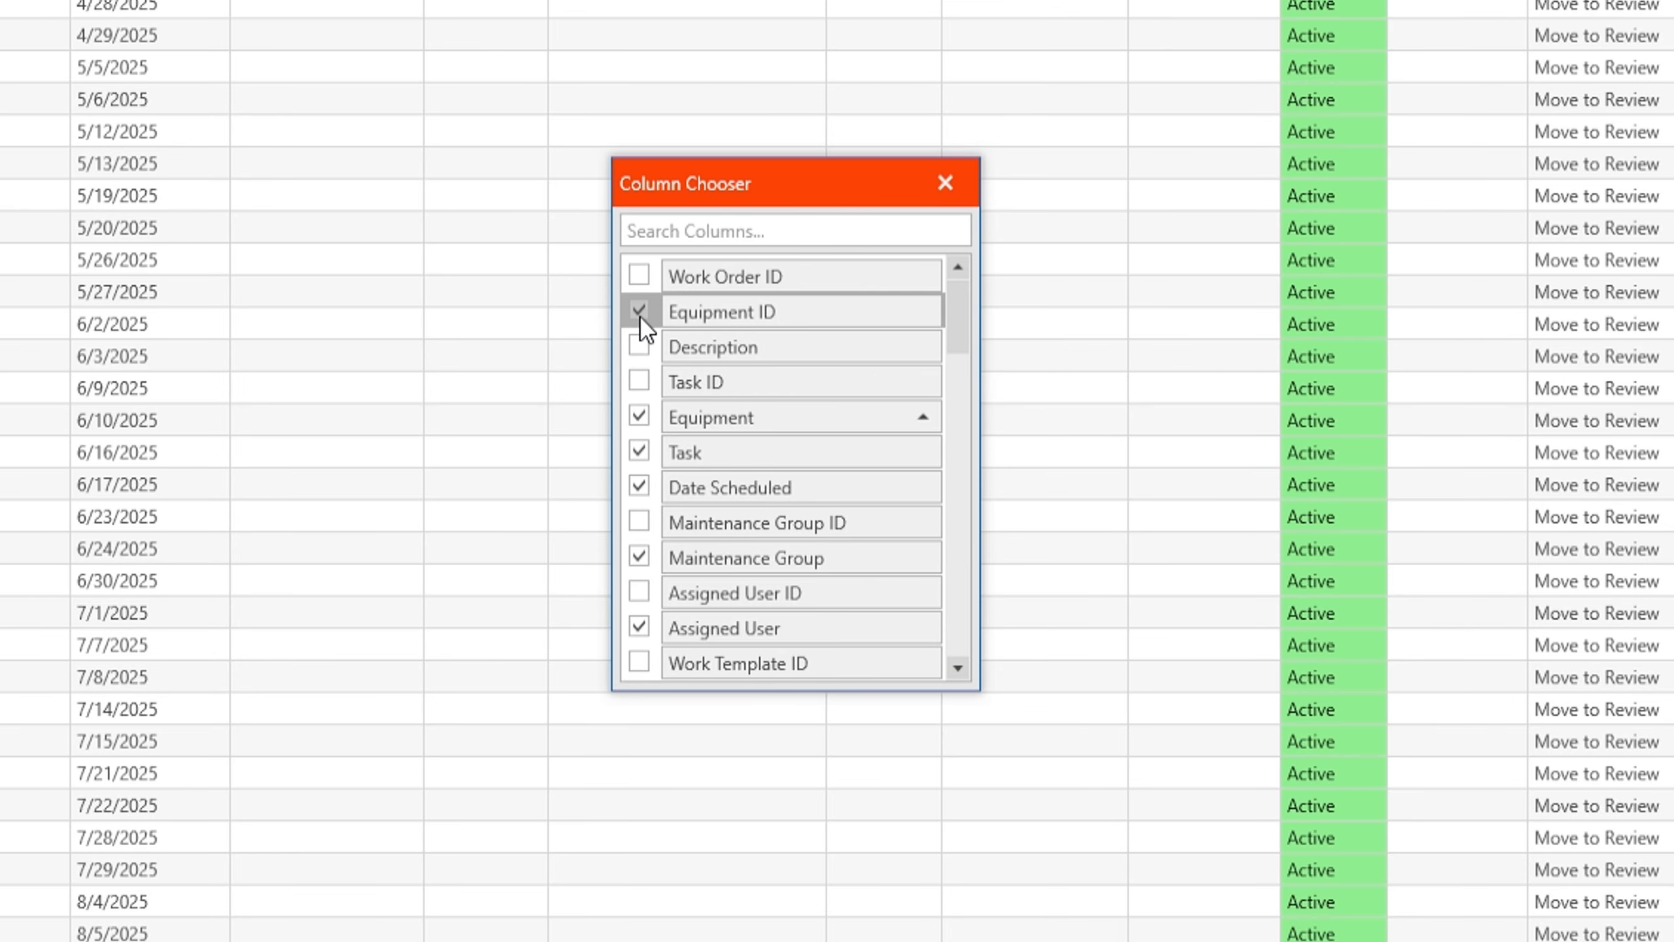
left_click(940, 191)
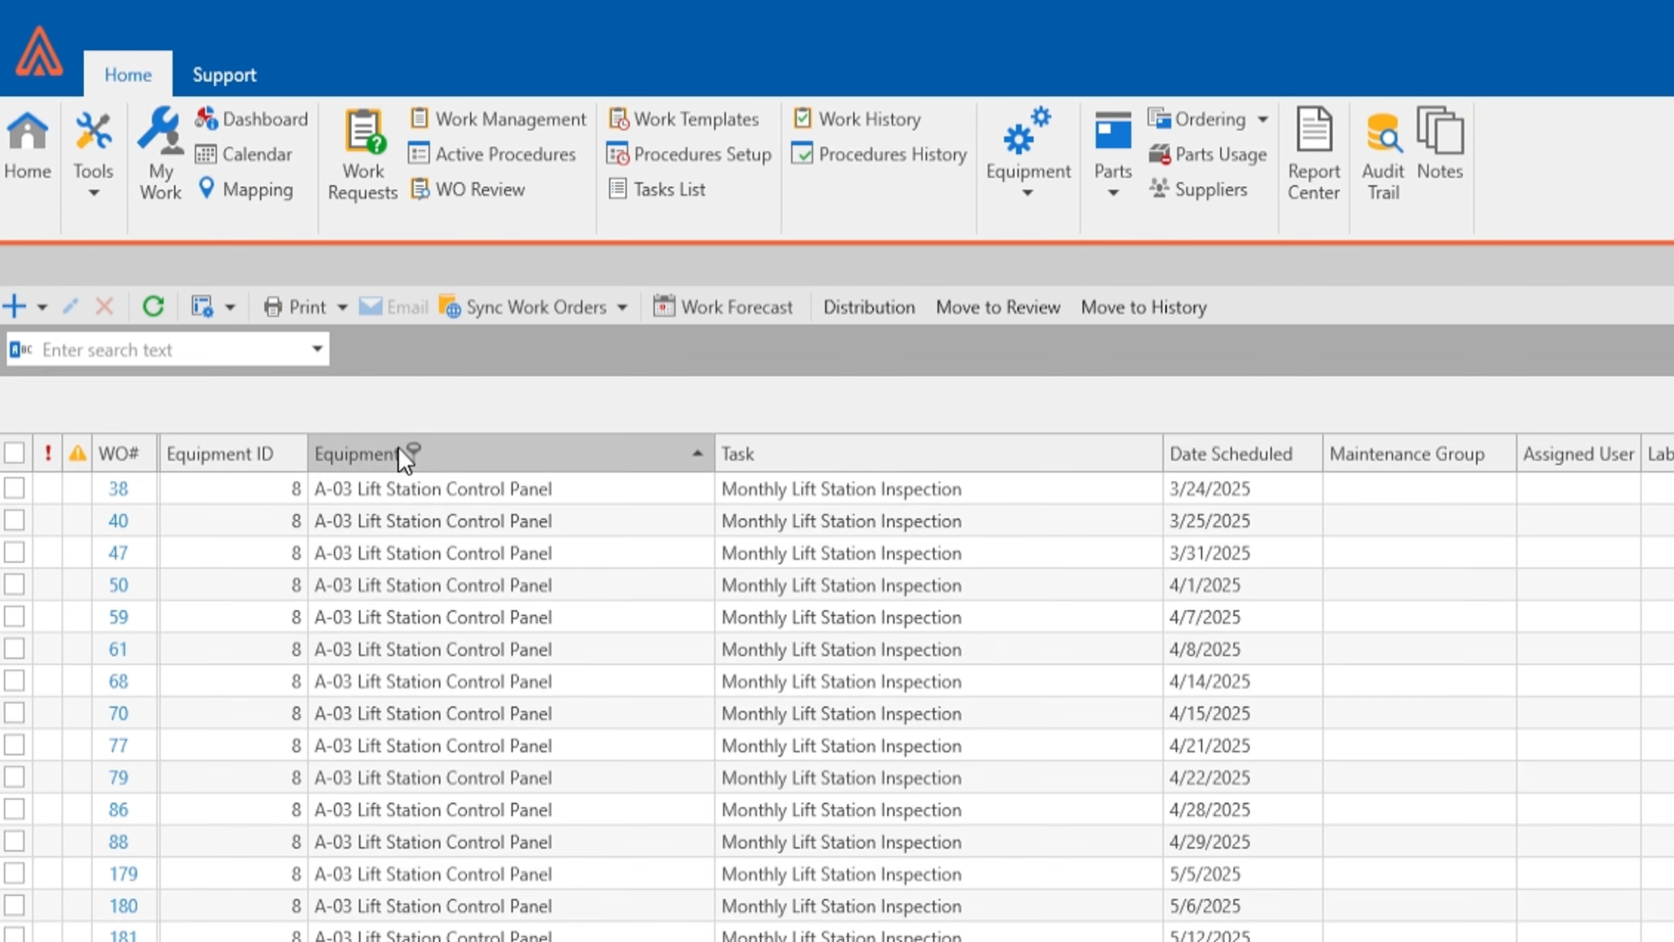
- Open the Filter Editor for the grid and add a condition on the Date Scheduled field
right_click(369, 458)
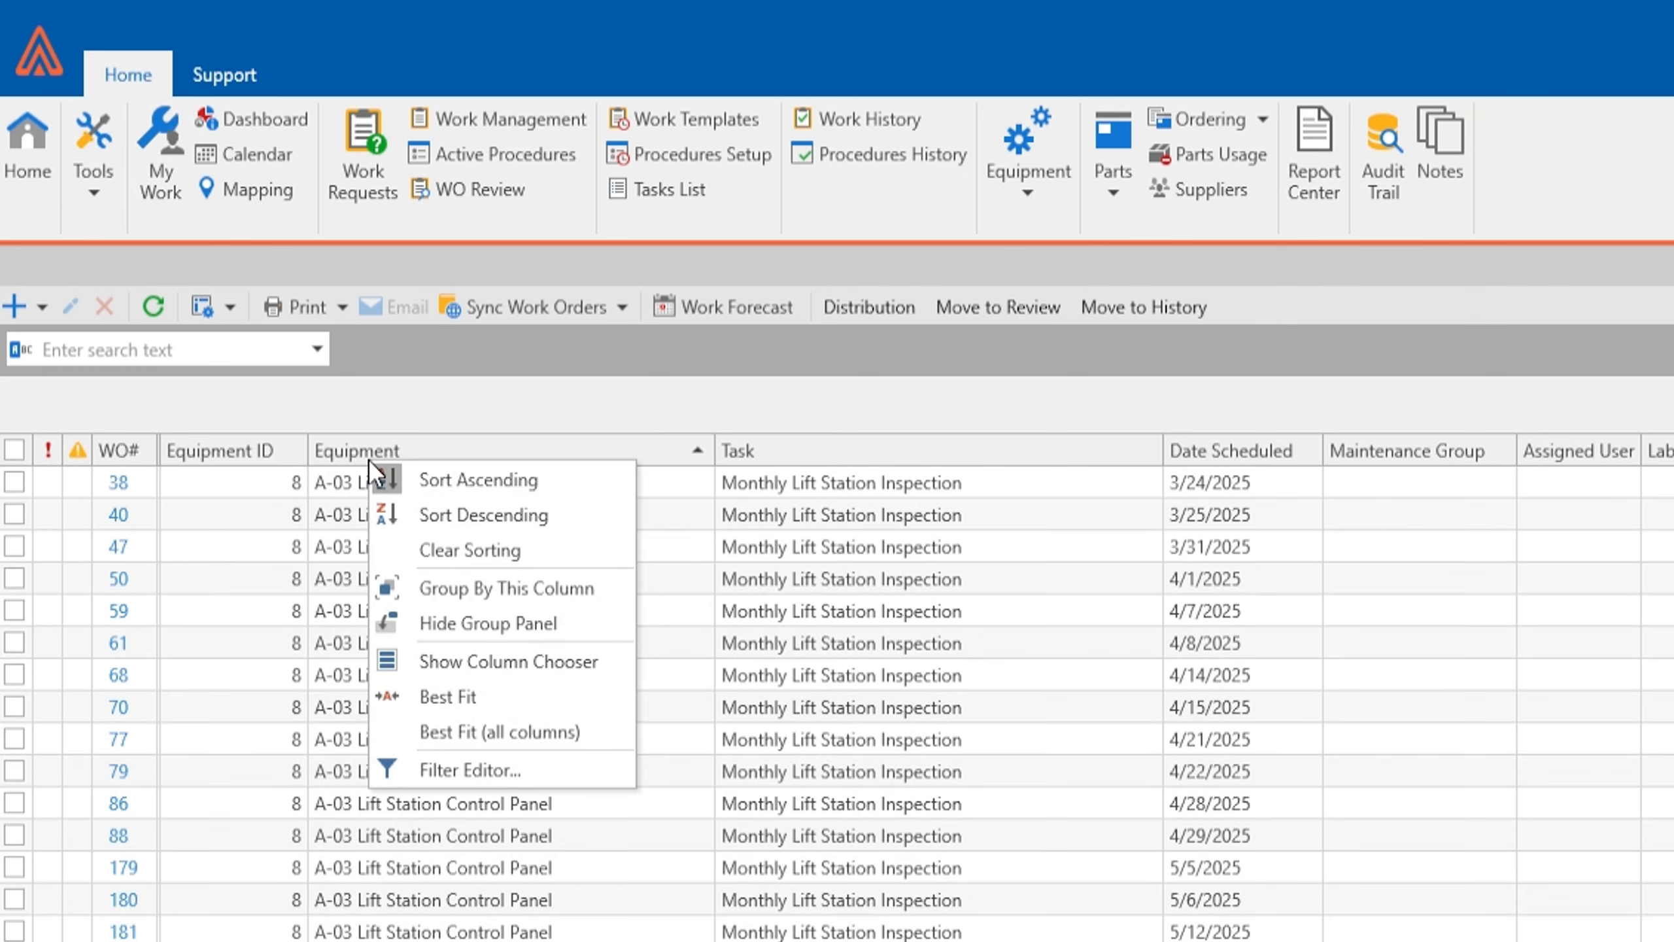
left_click(540, 781)
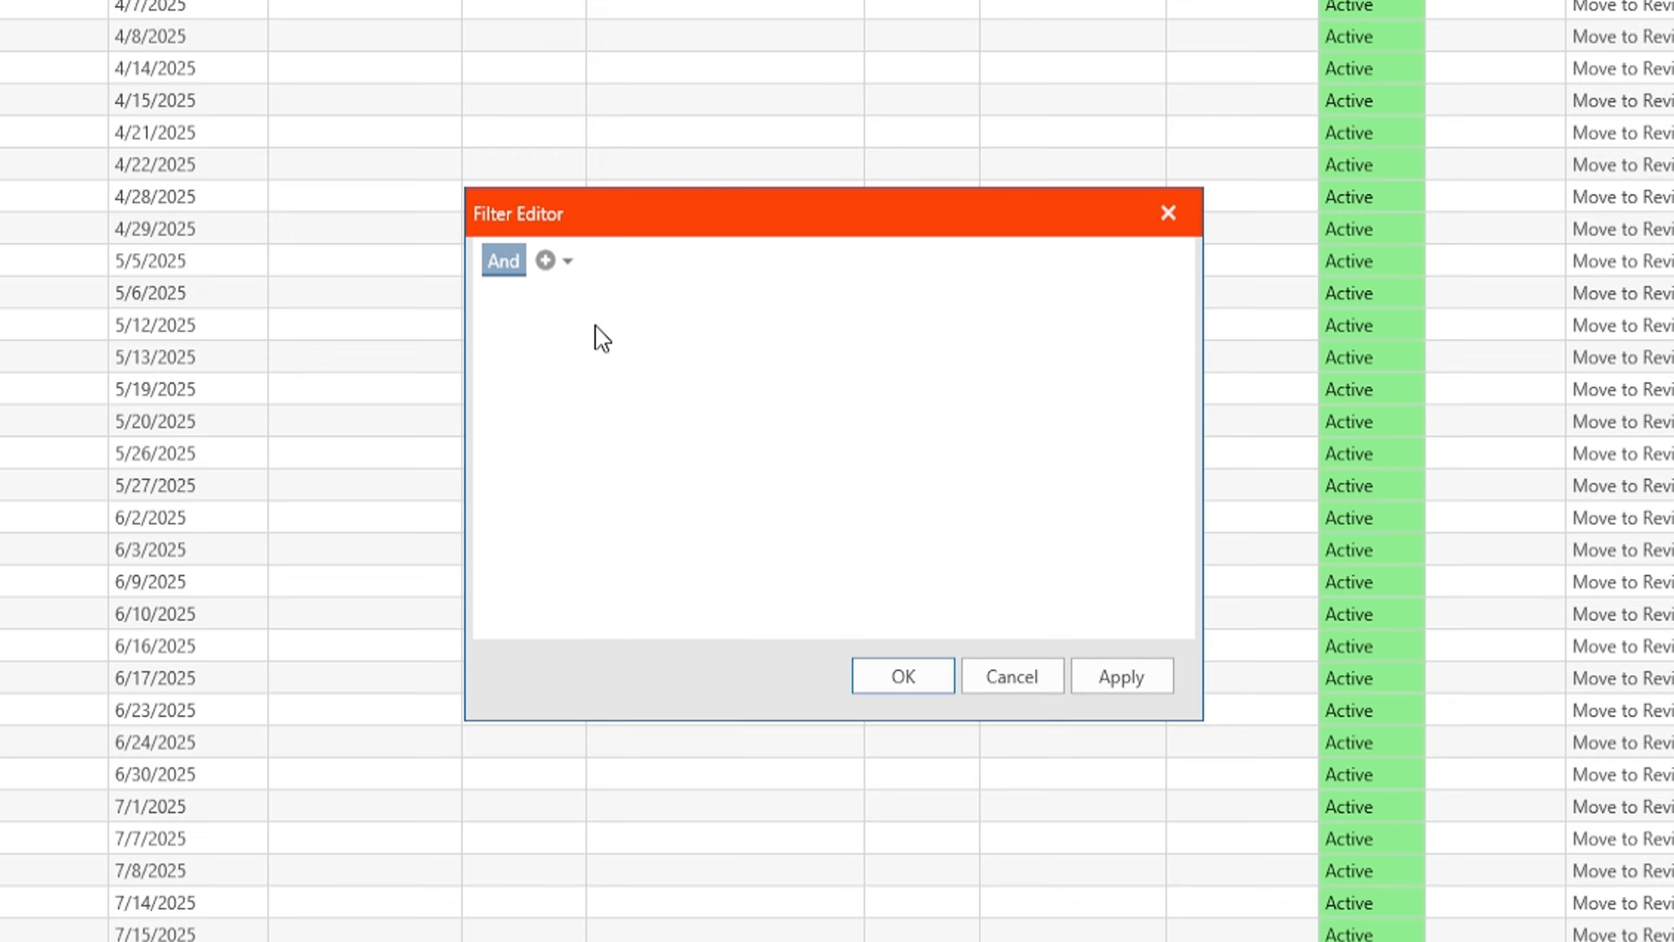
left_click(545, 260)
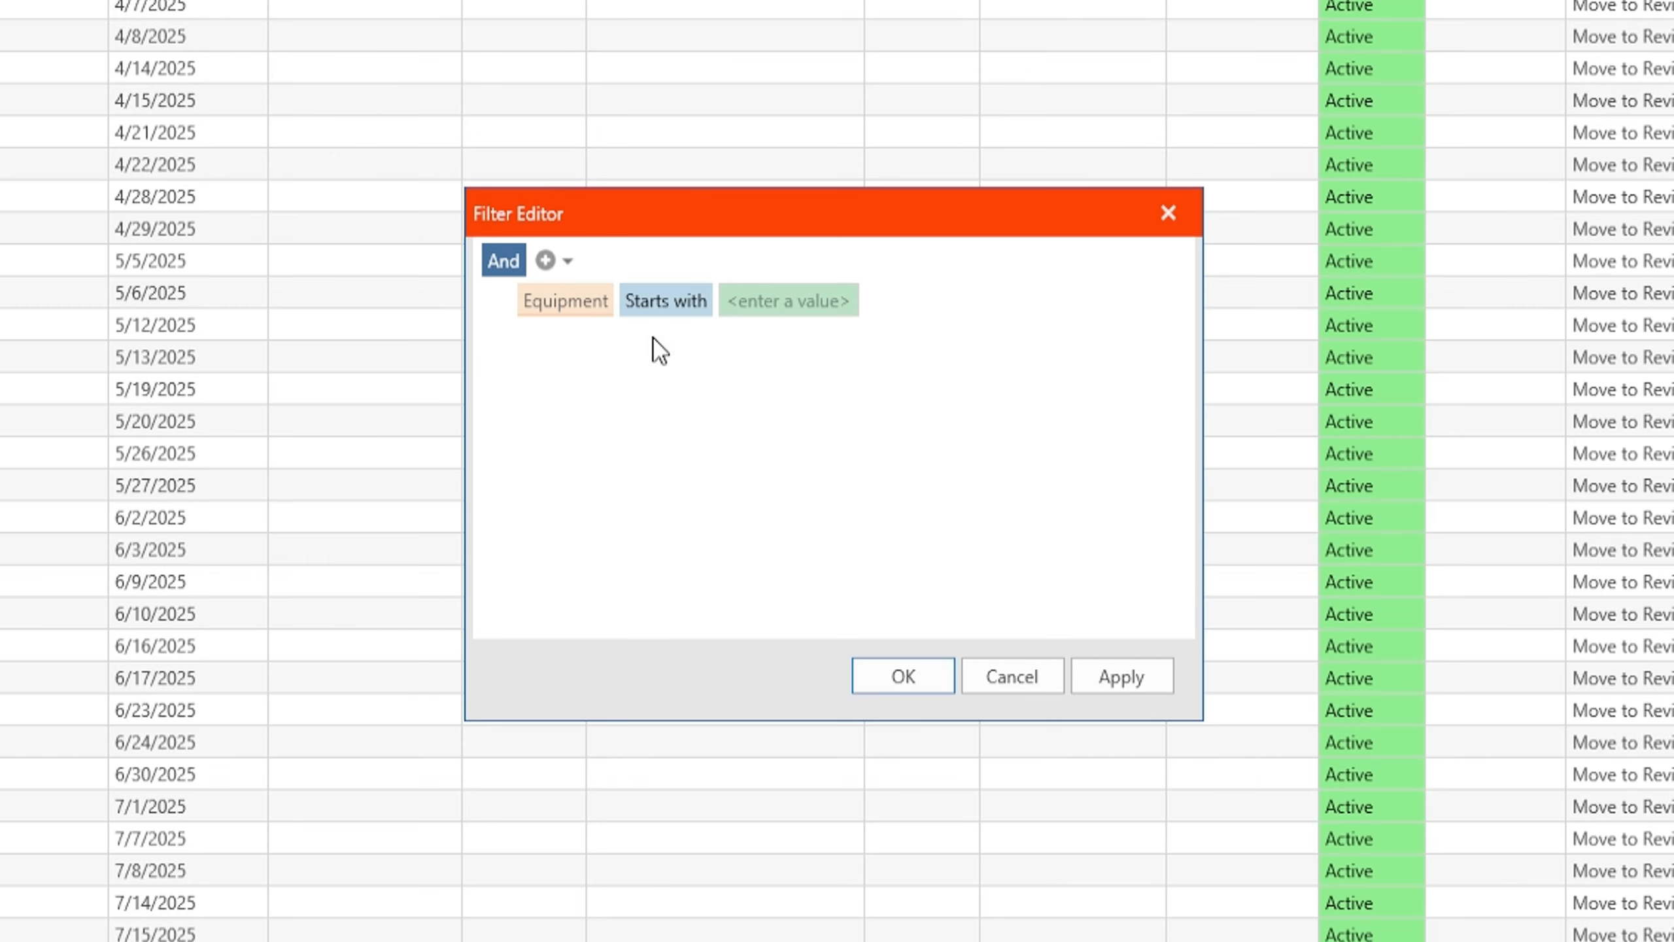
left_click(583, 307)
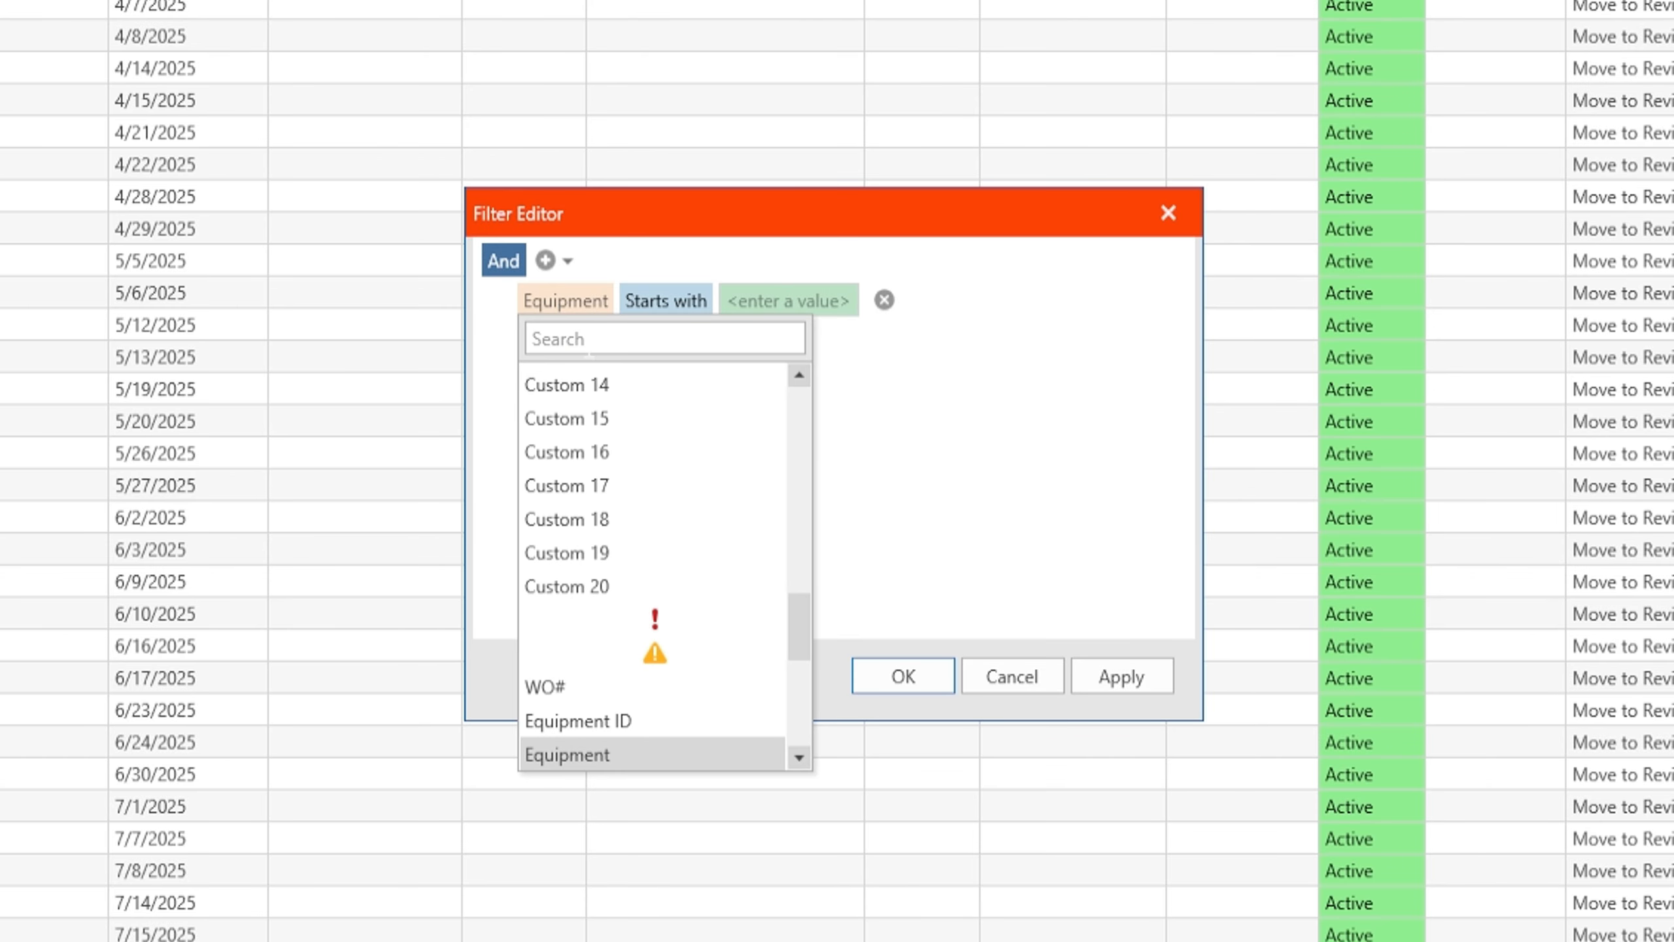
left_click_drag(806, 626, 805, 671)
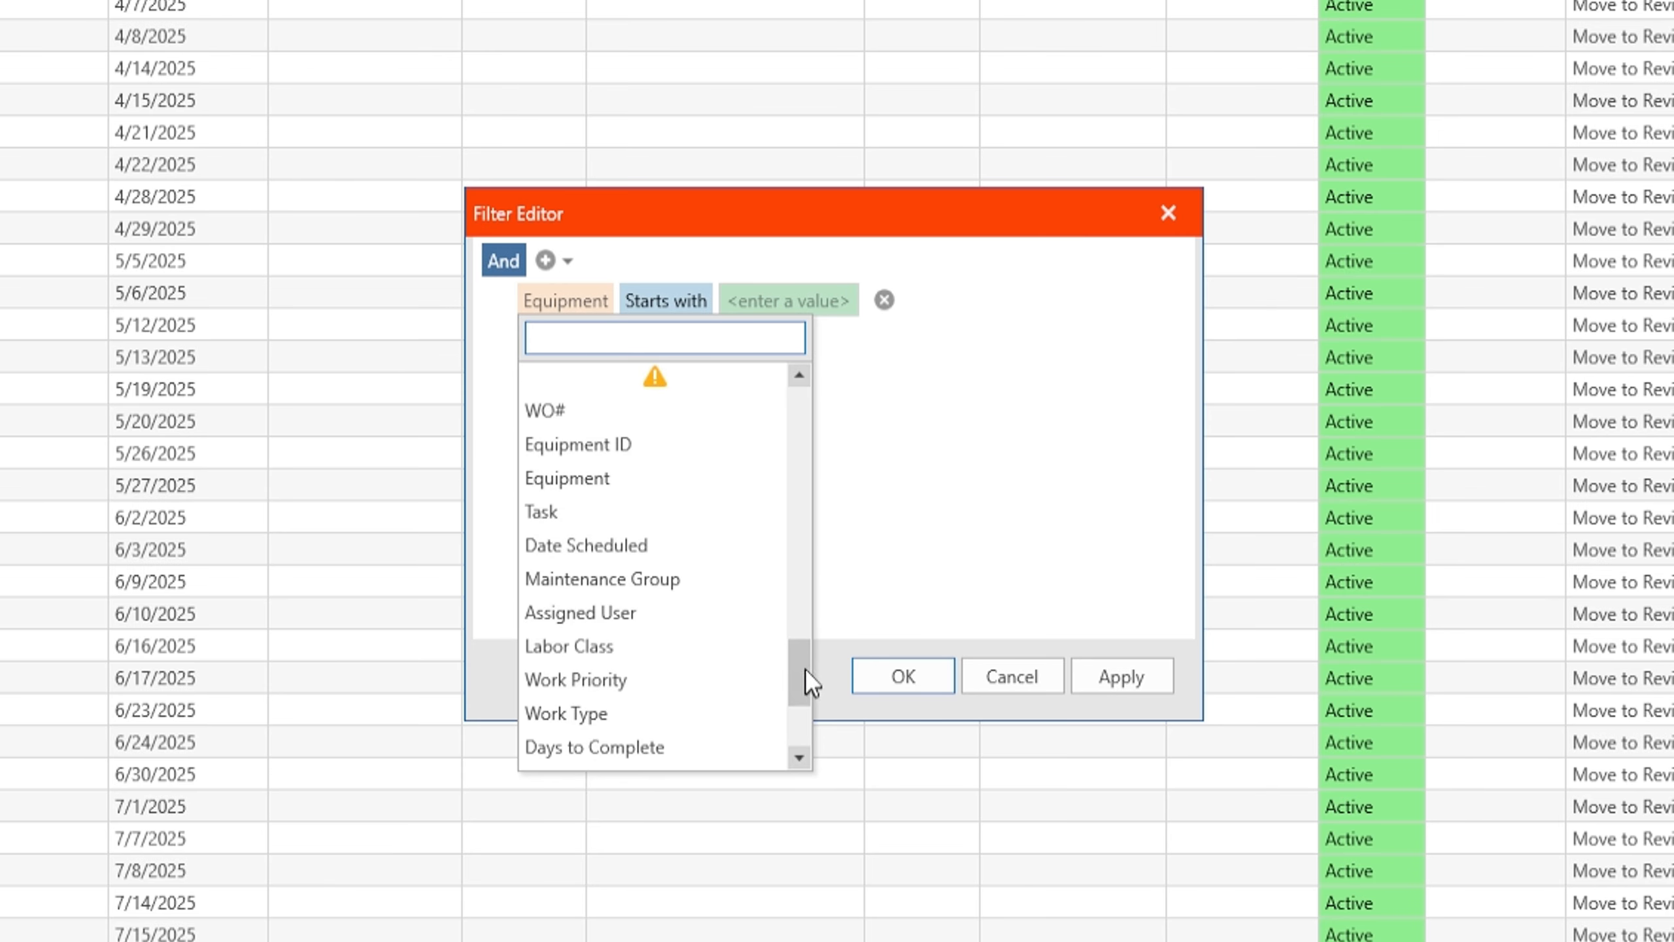
left_click(656, 548)
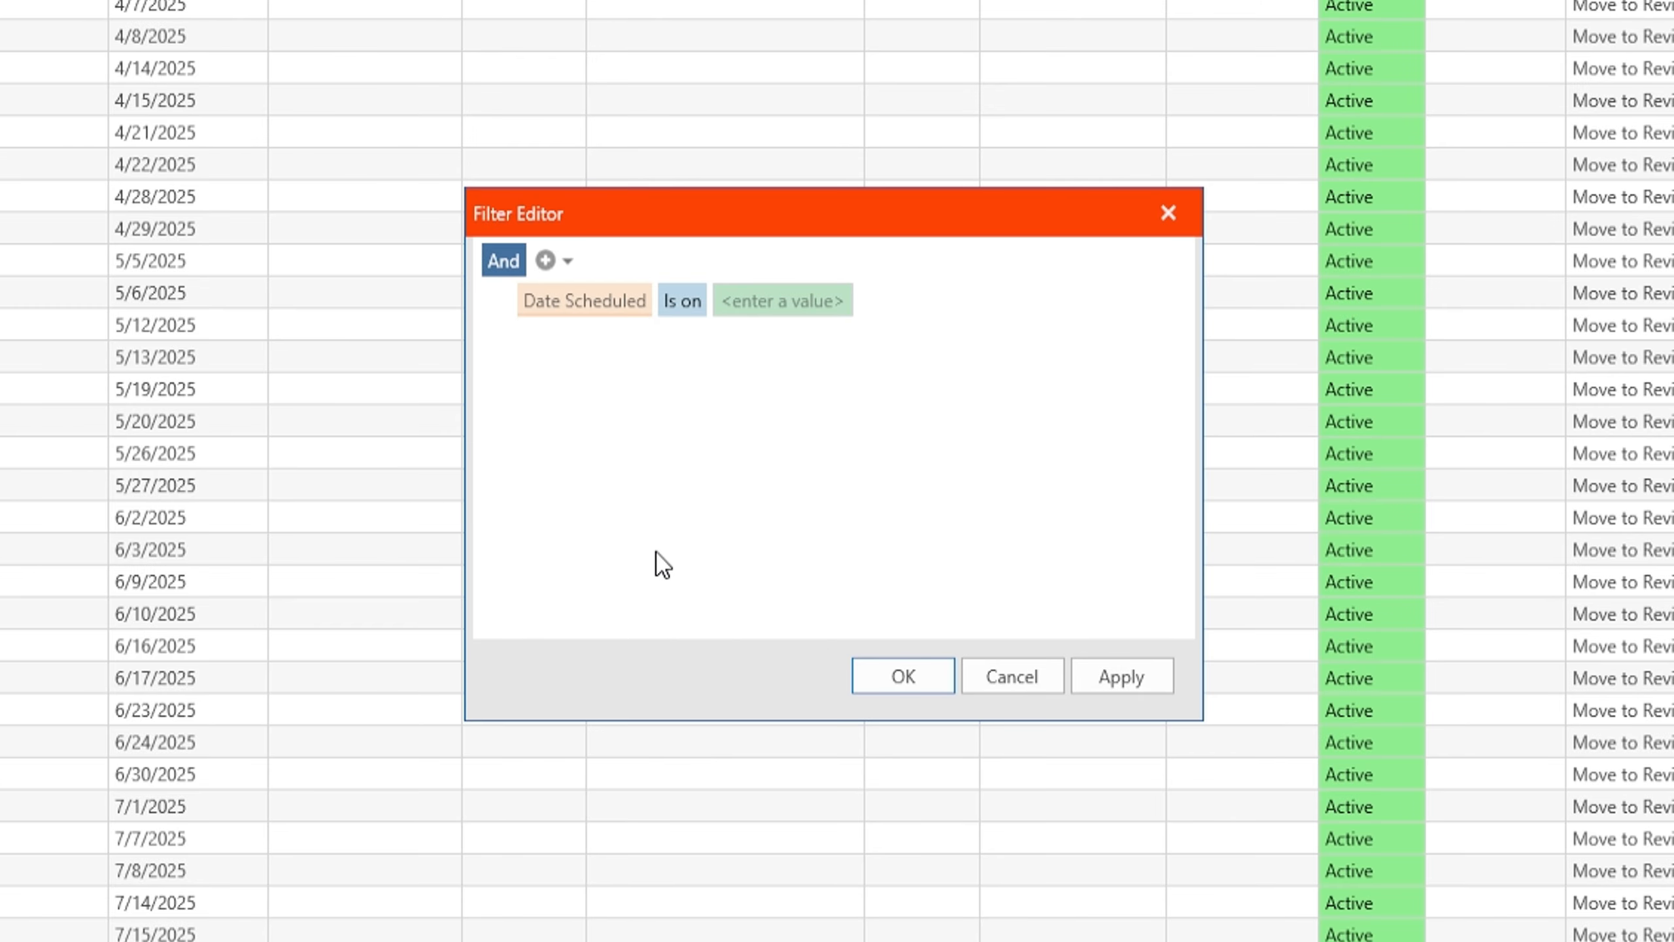
- Set the Date Scheduled condition to Is greater than 2/16/2026, apply the filter and close the editor
left_click(685, 306)
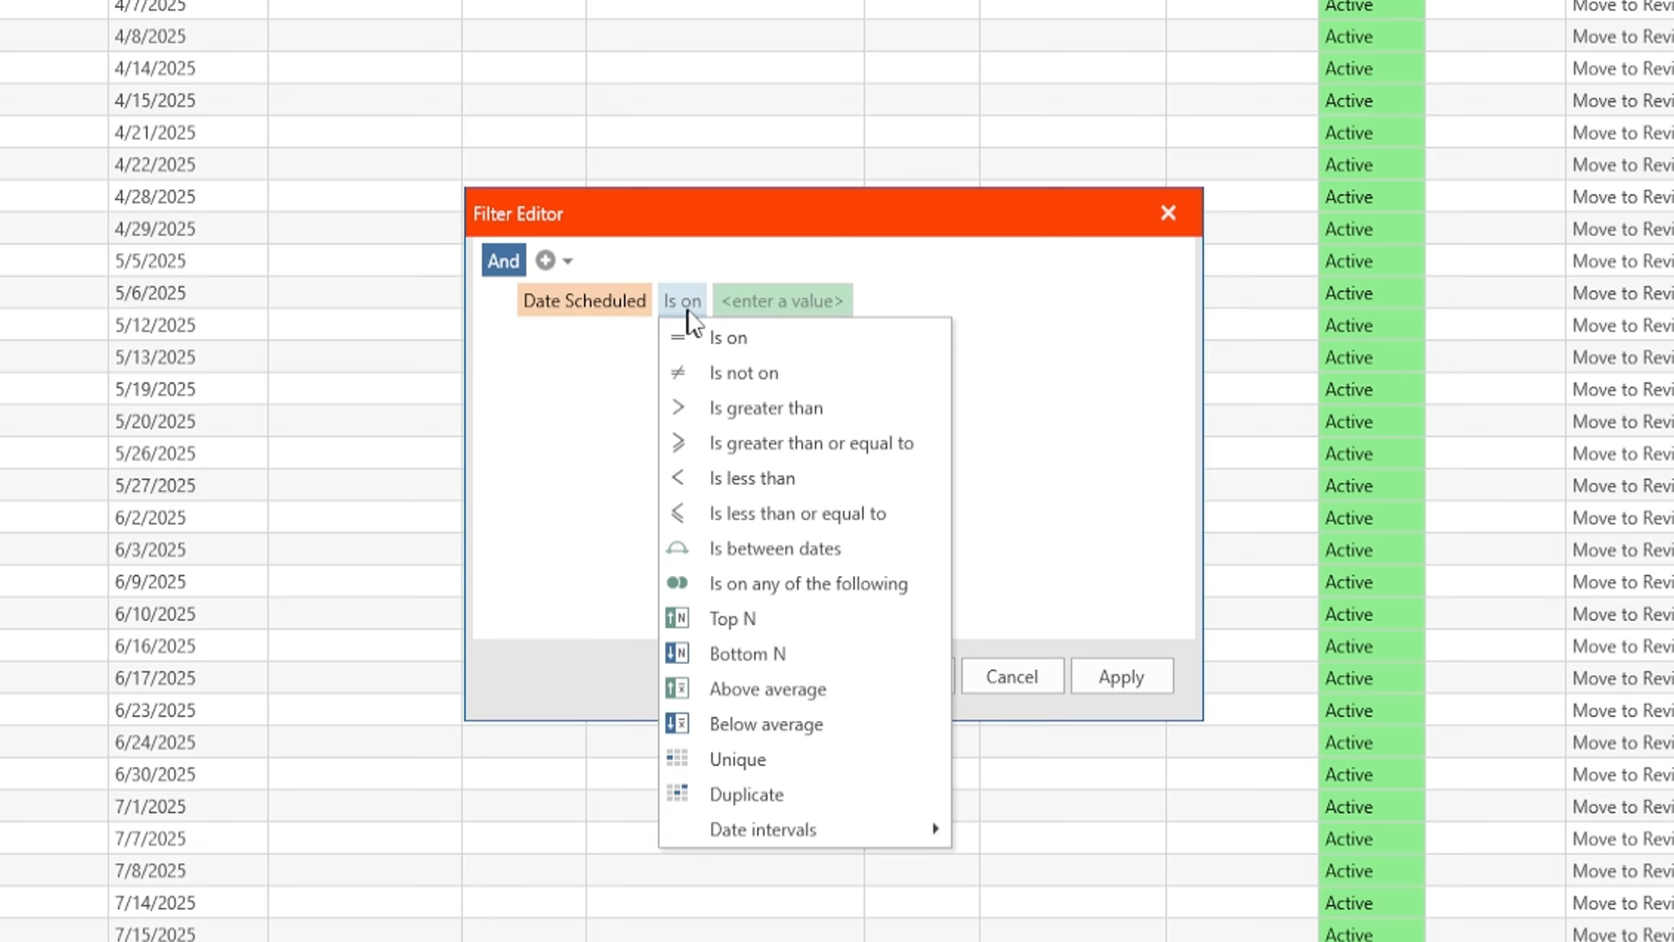
left_click(728, 422)
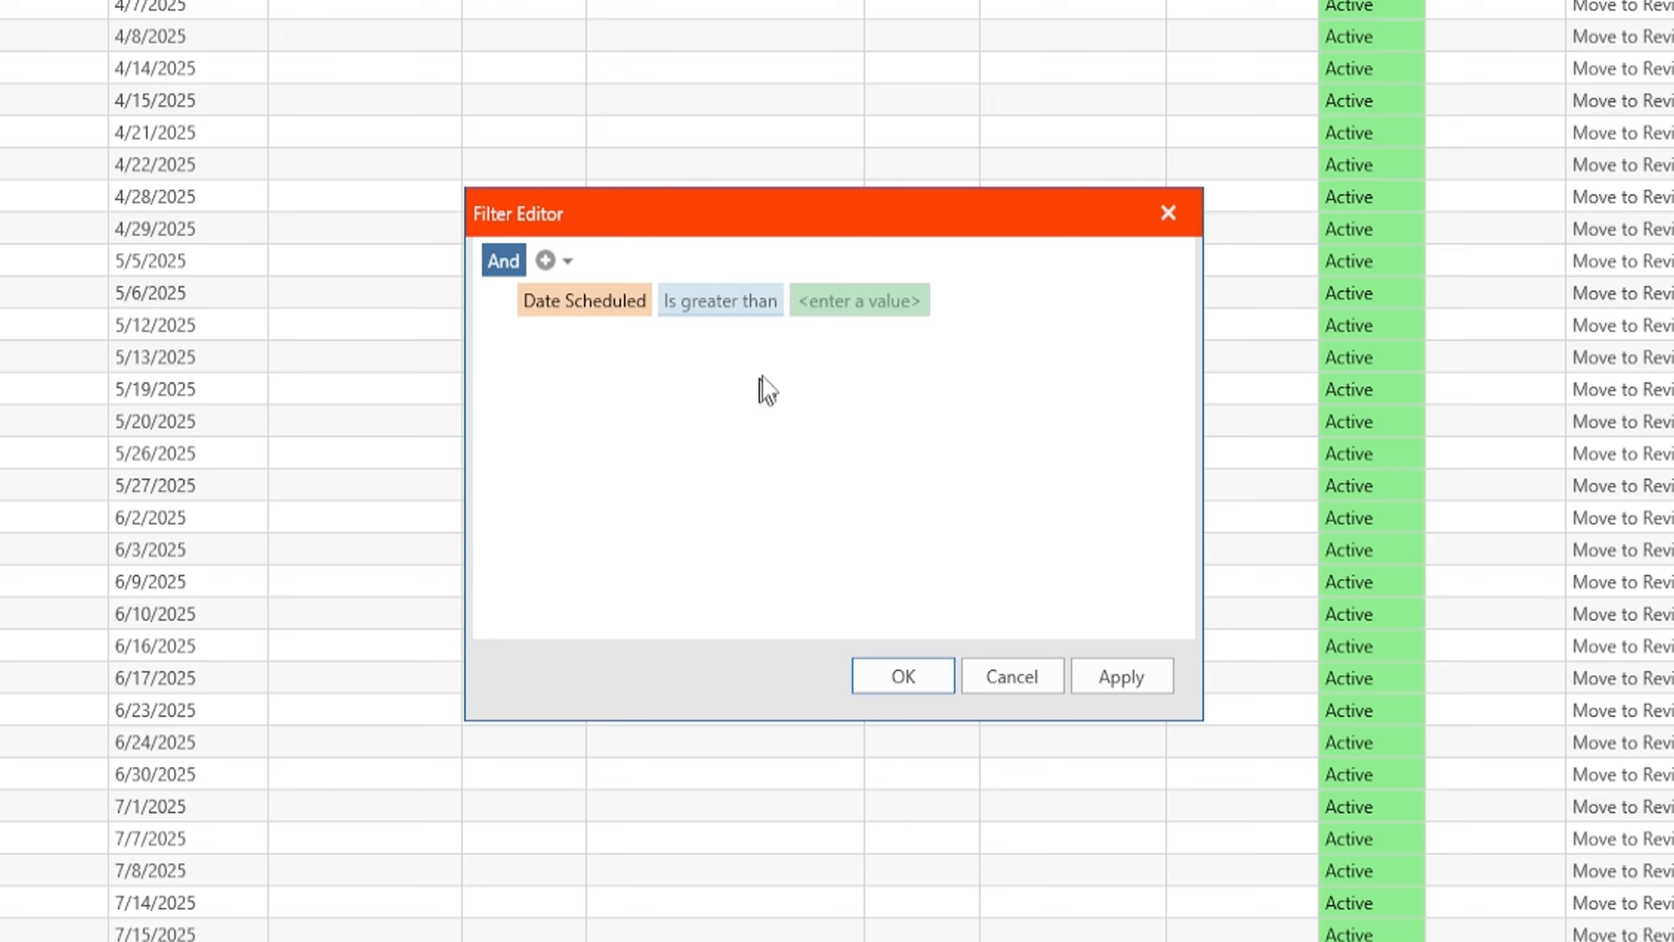
left_click(868, 307)
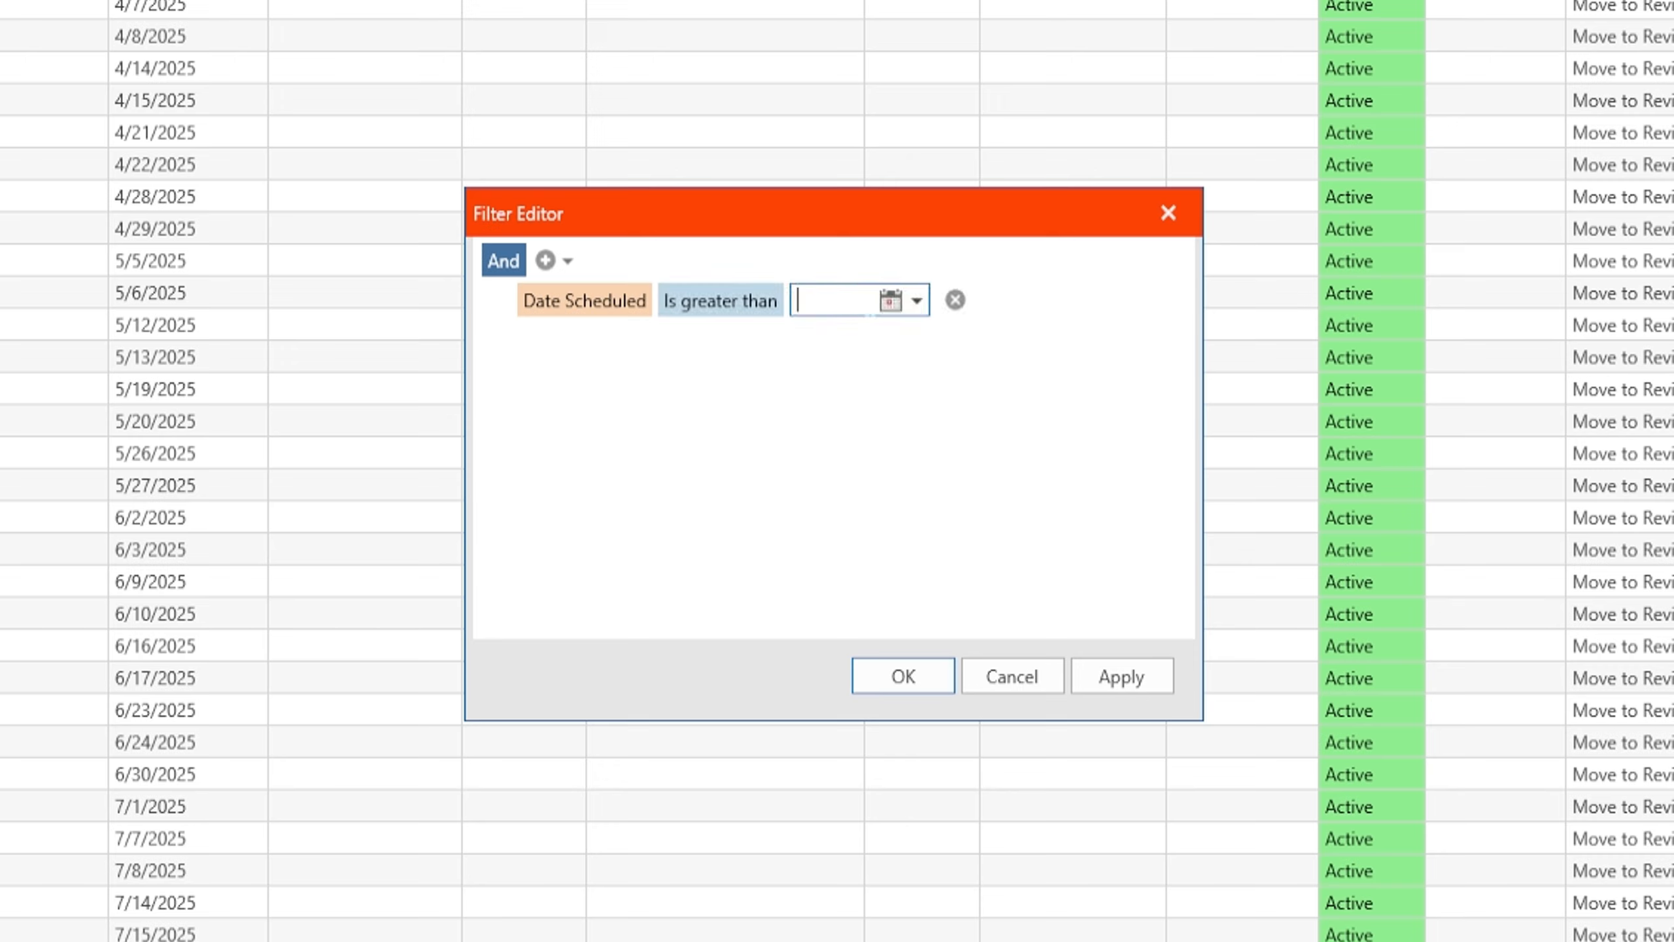
left_click(892, 302)
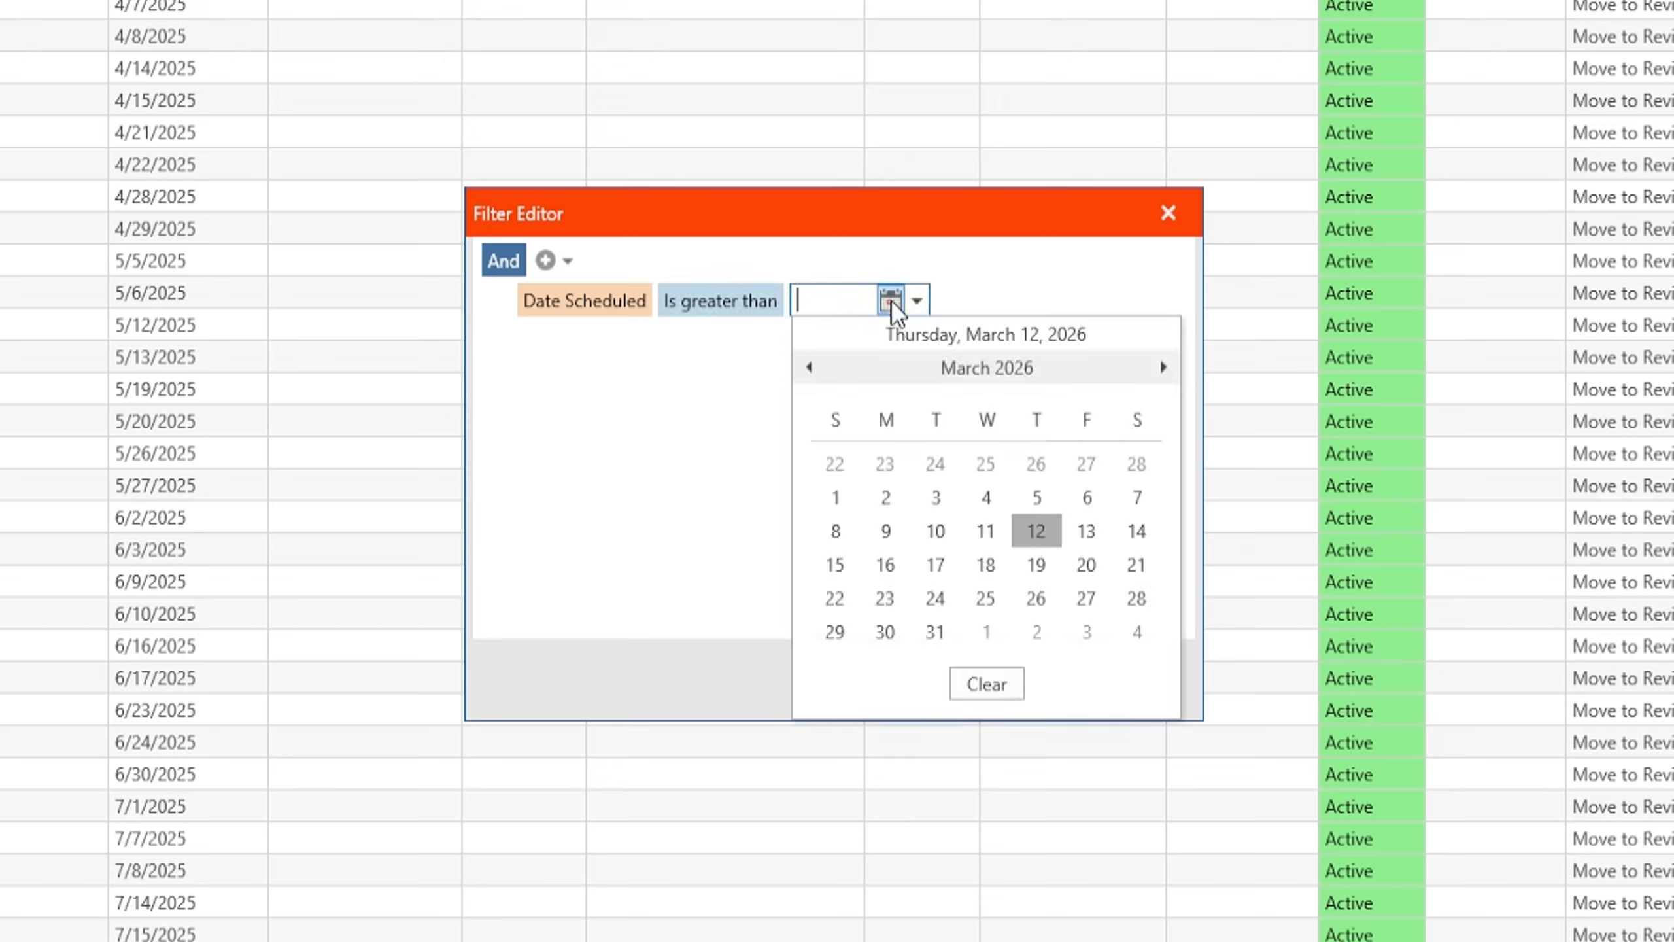
left_click(811, 368)
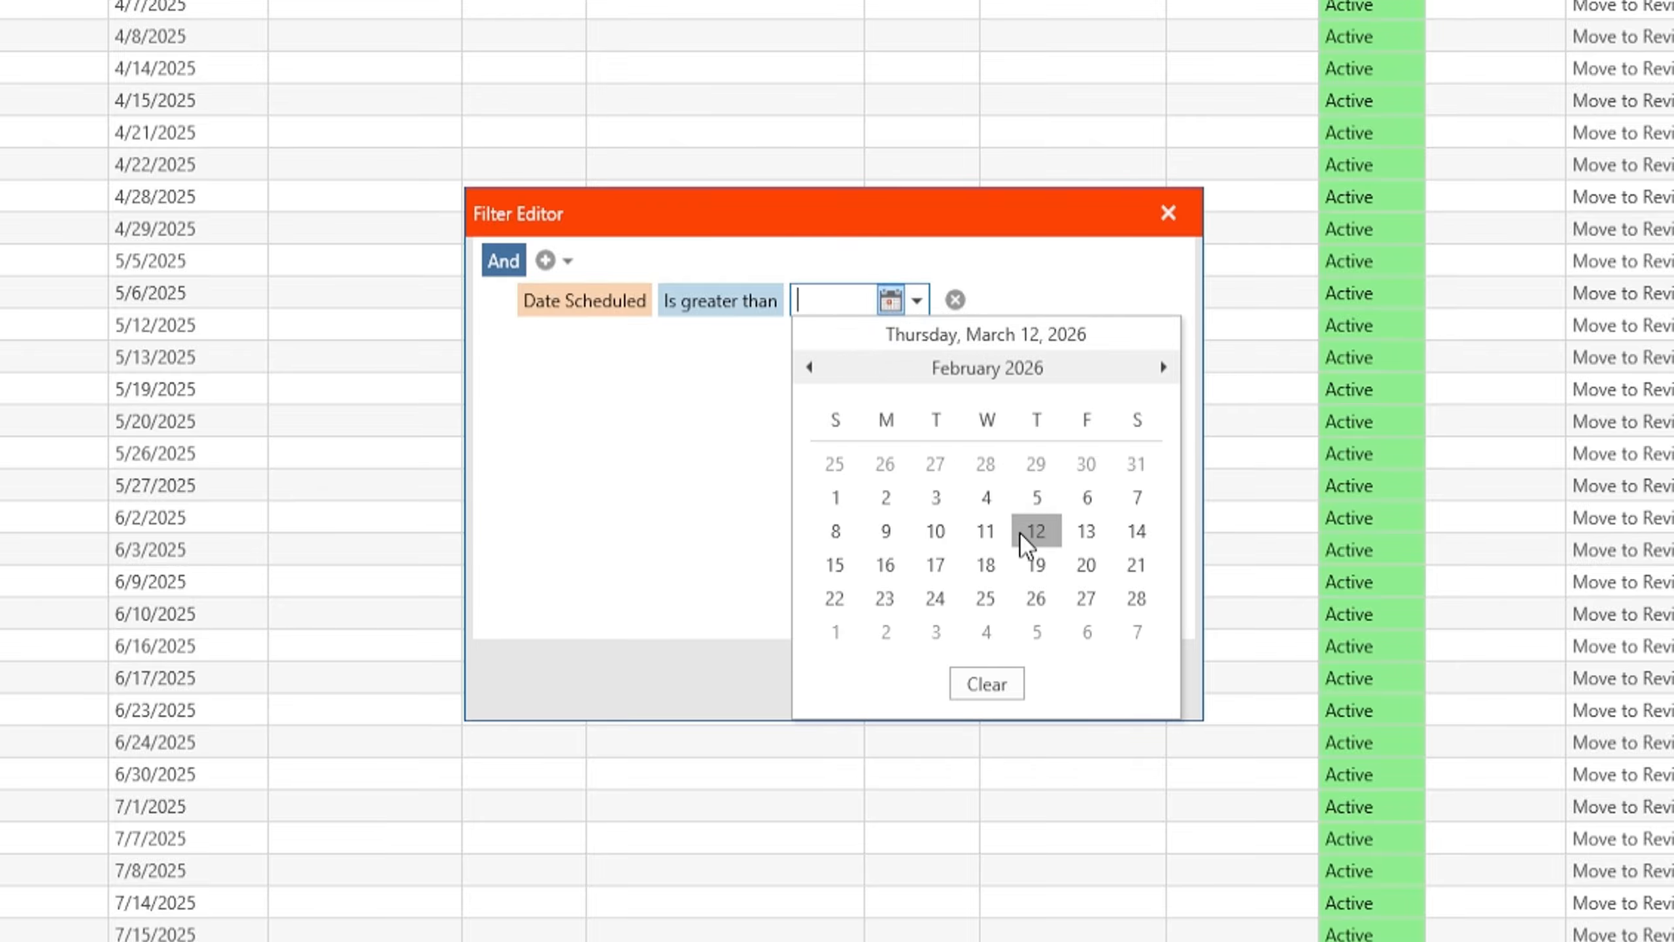
left_click(886, 566)
left_click(841, 349)
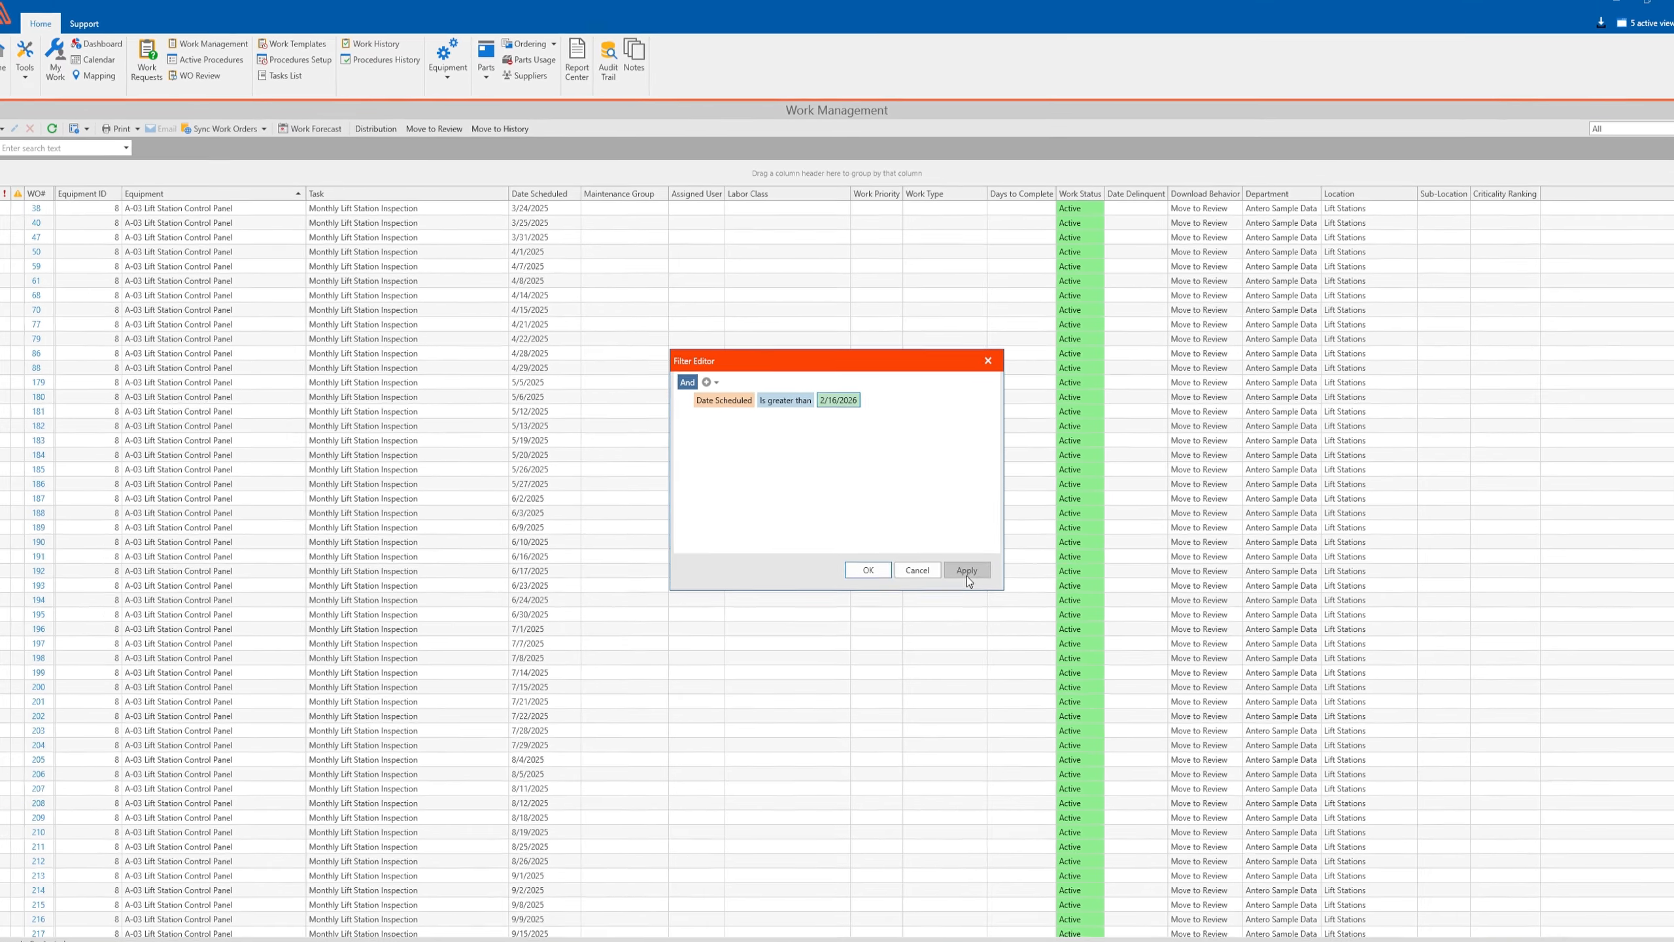
left_click(1124, 686)
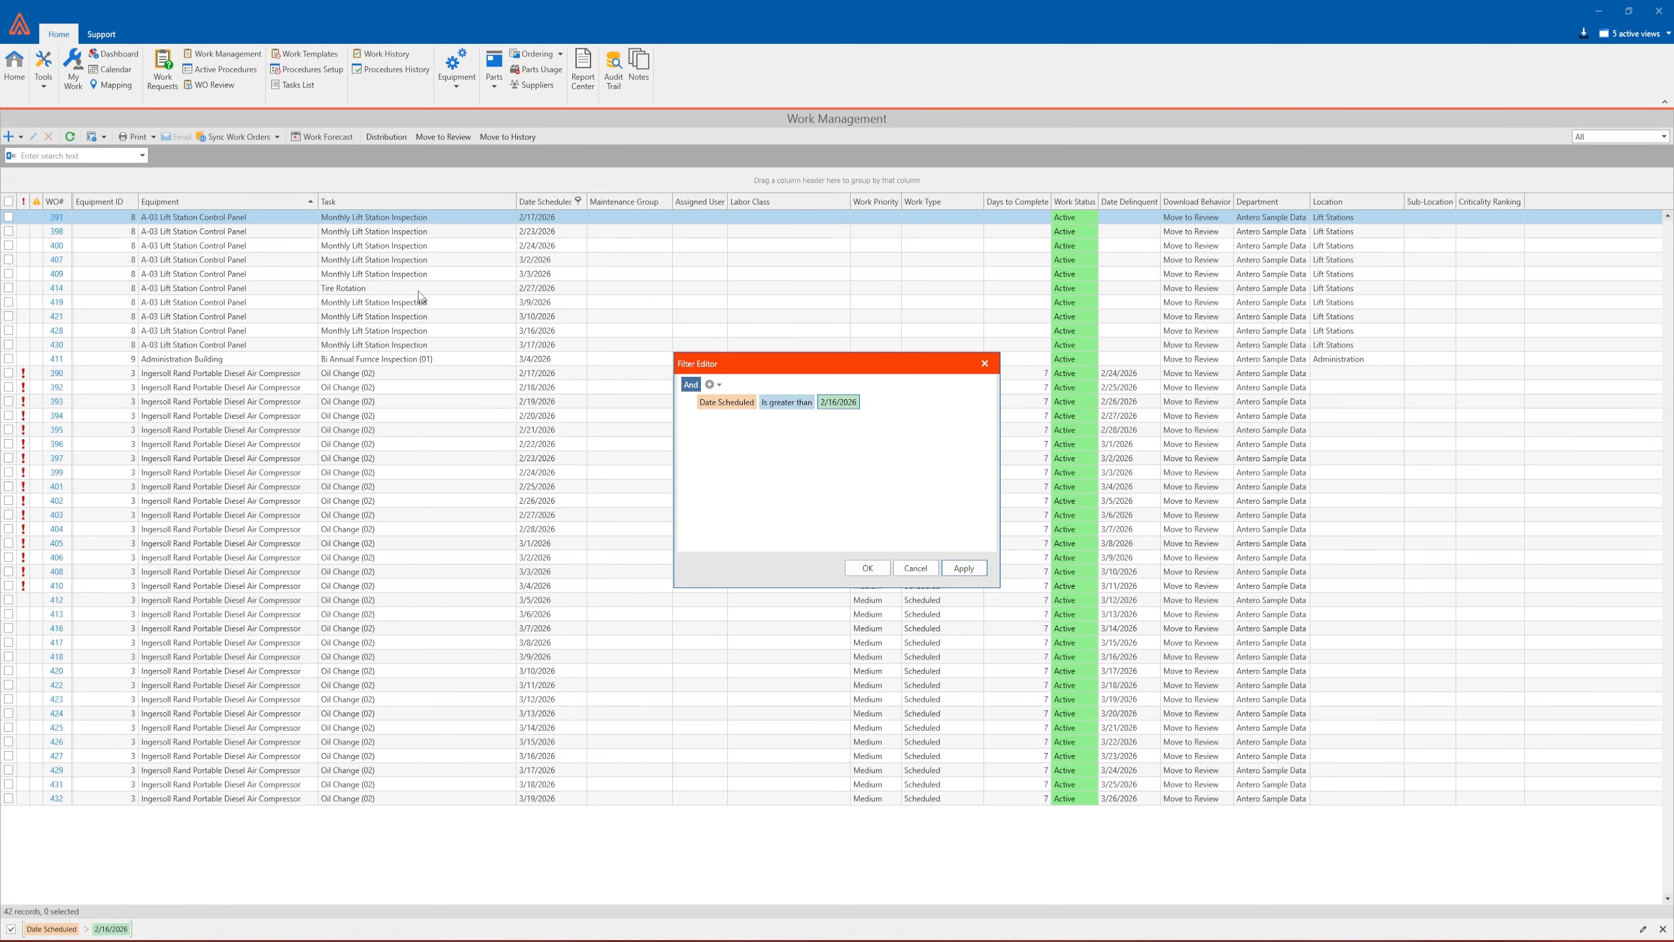
left_click(875, 573)
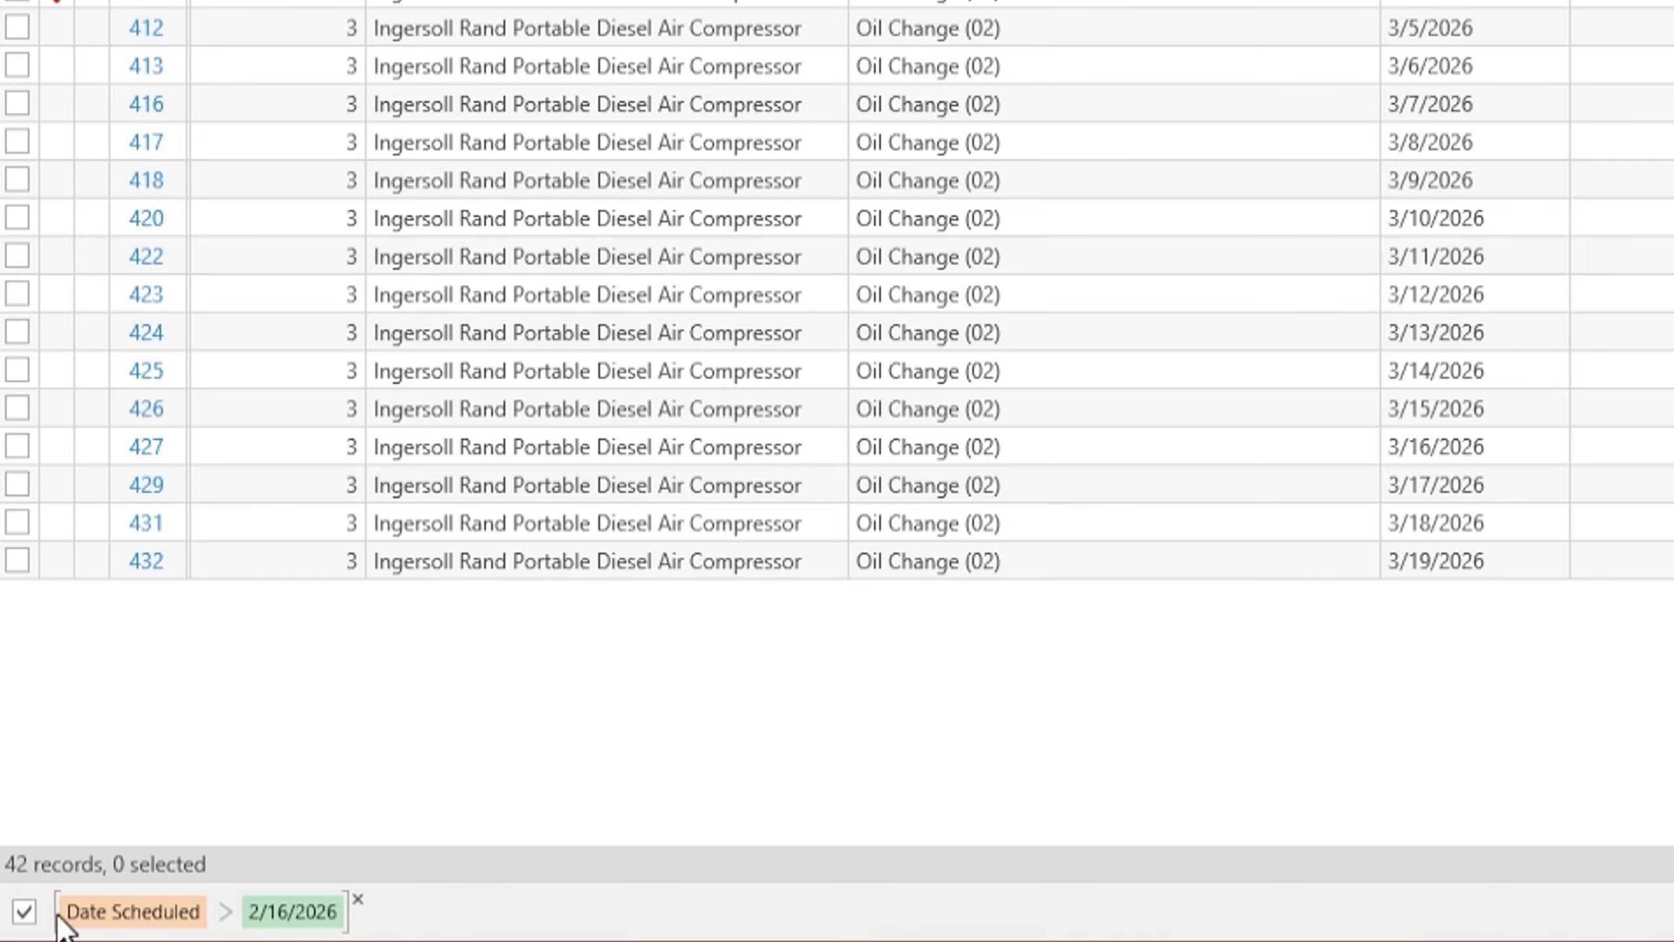
- Toggle the Date Scheduled filter off and back on, and remove it from the grid
left_click(24, 912)
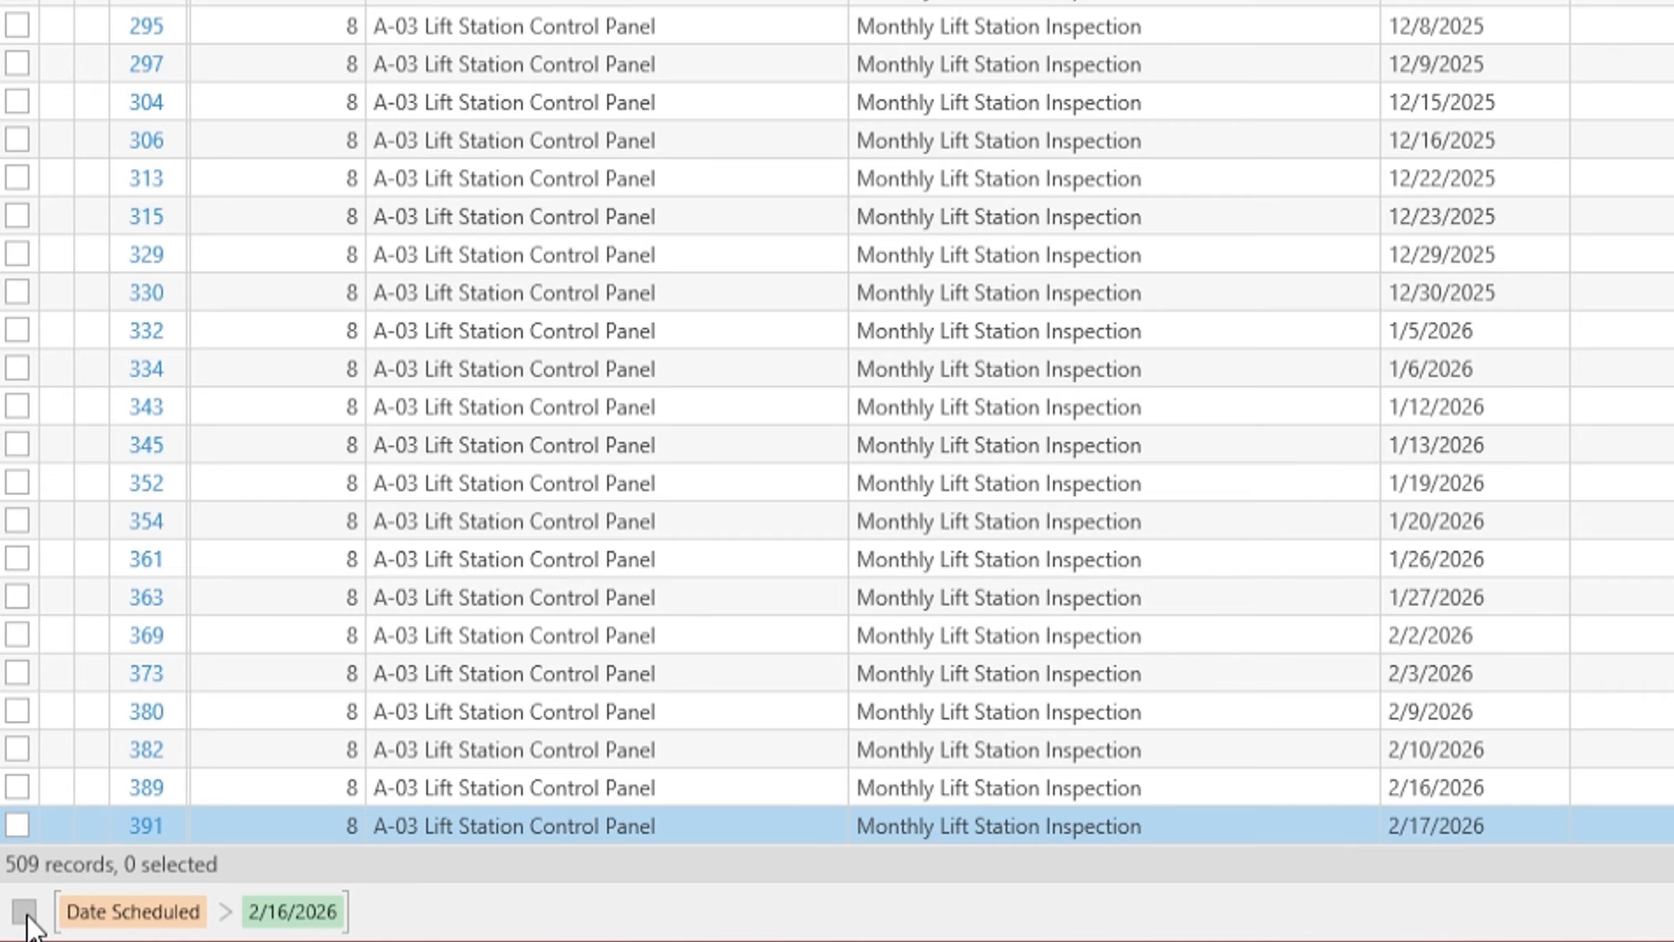
left_click(24, 914)
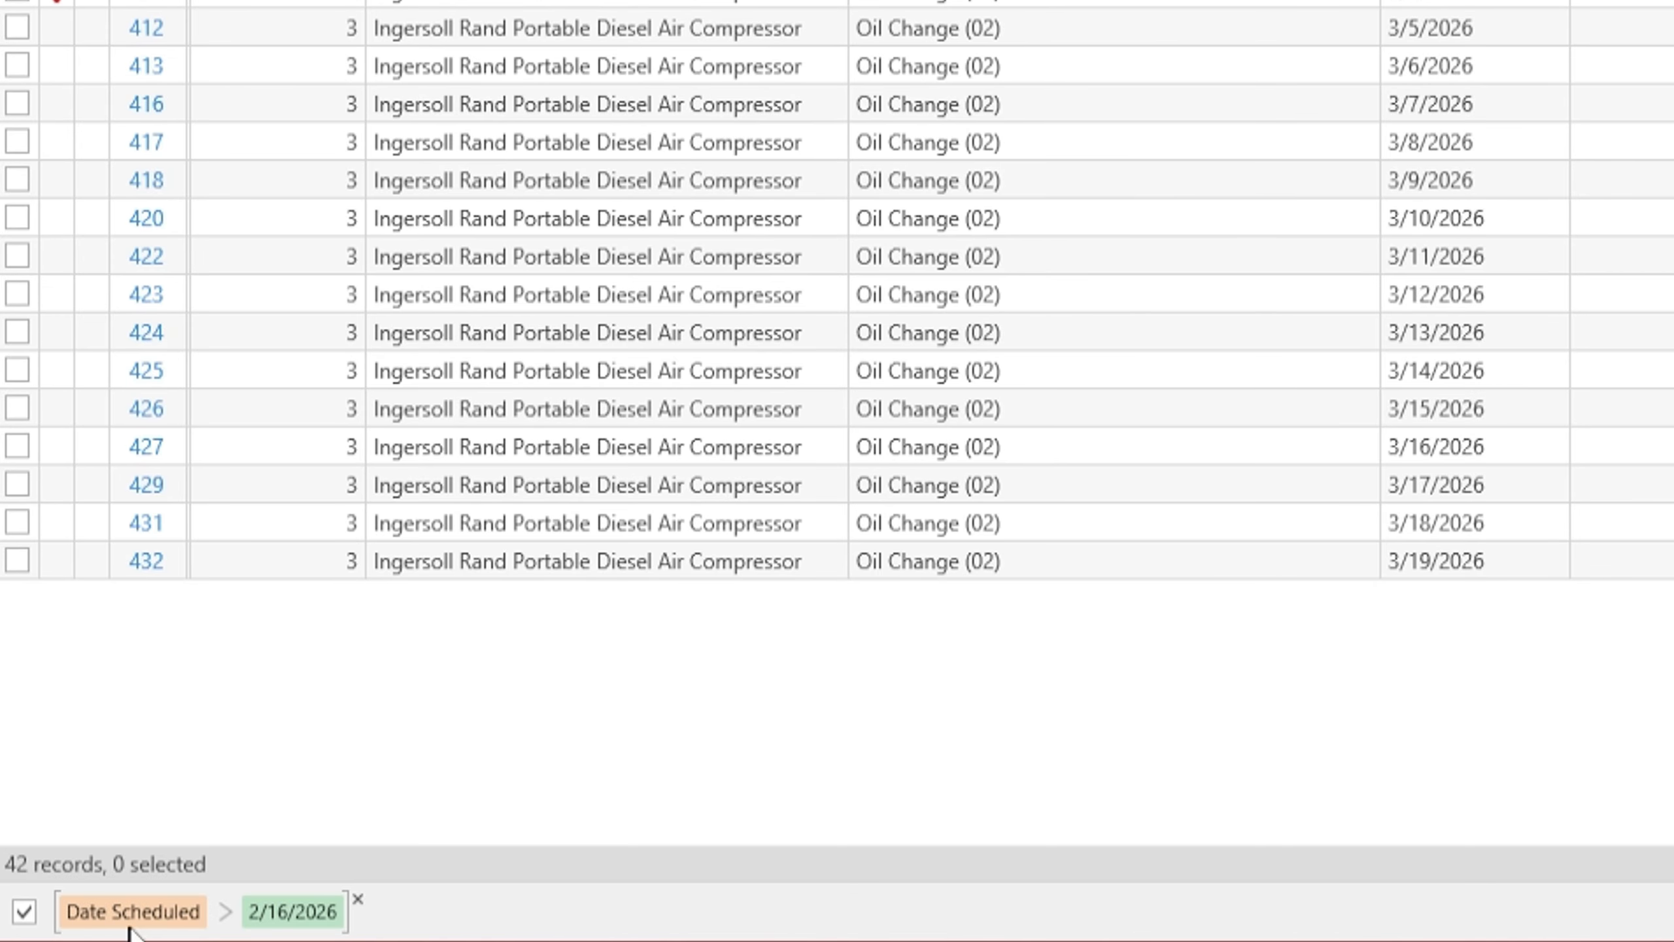
left_click(357, 901)
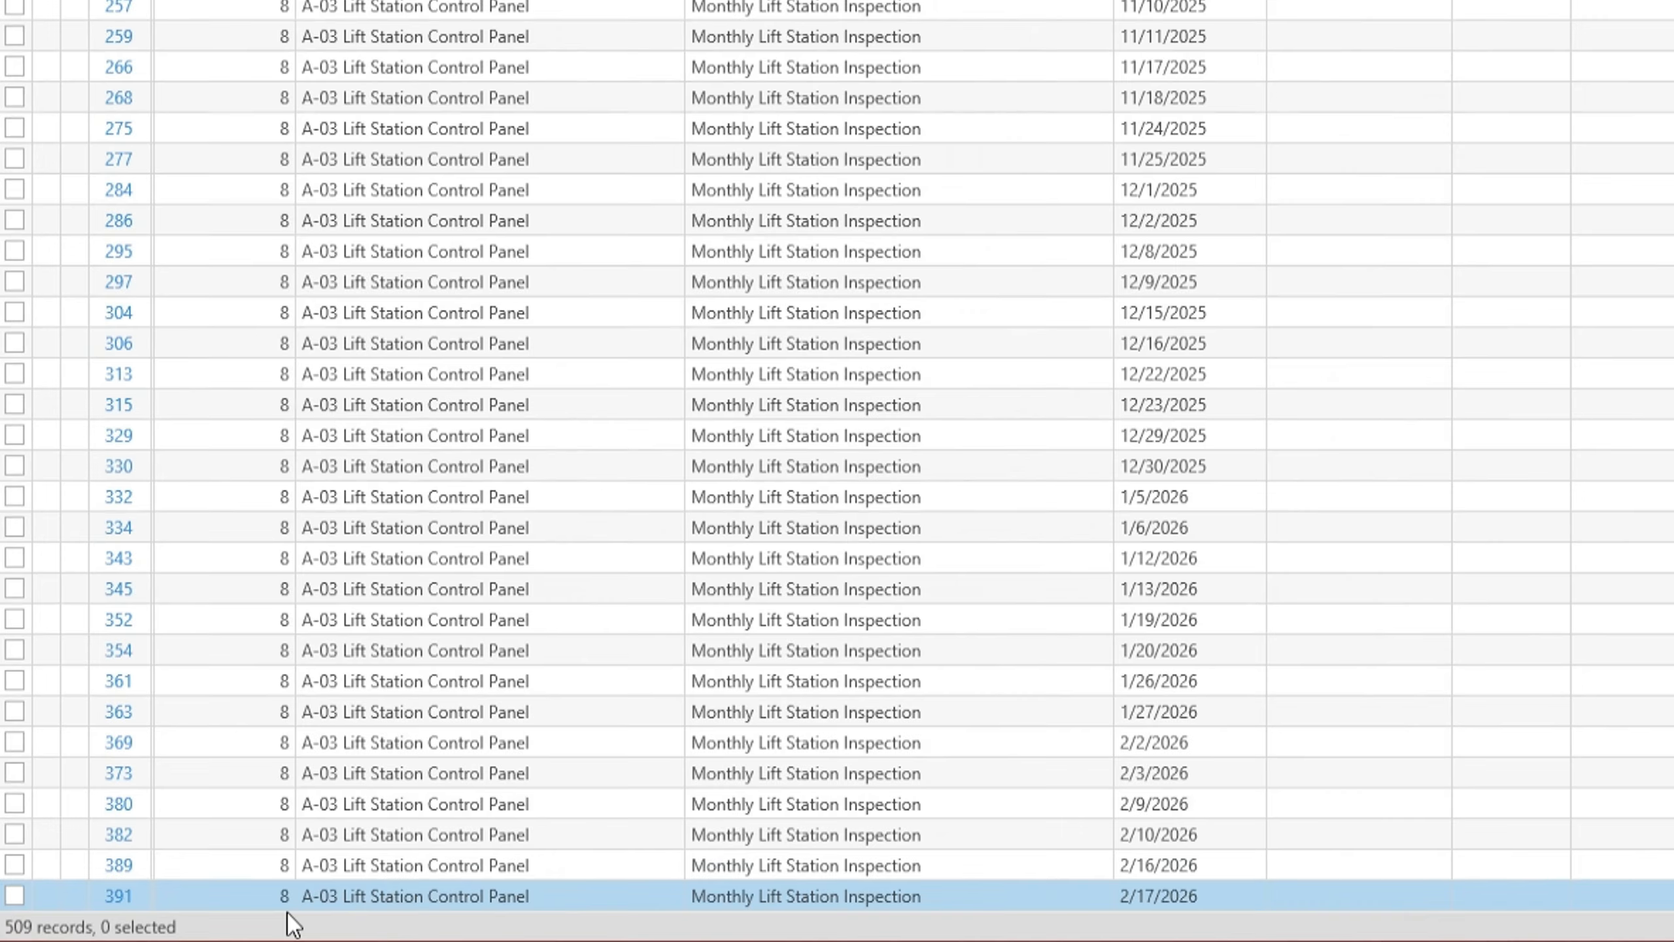